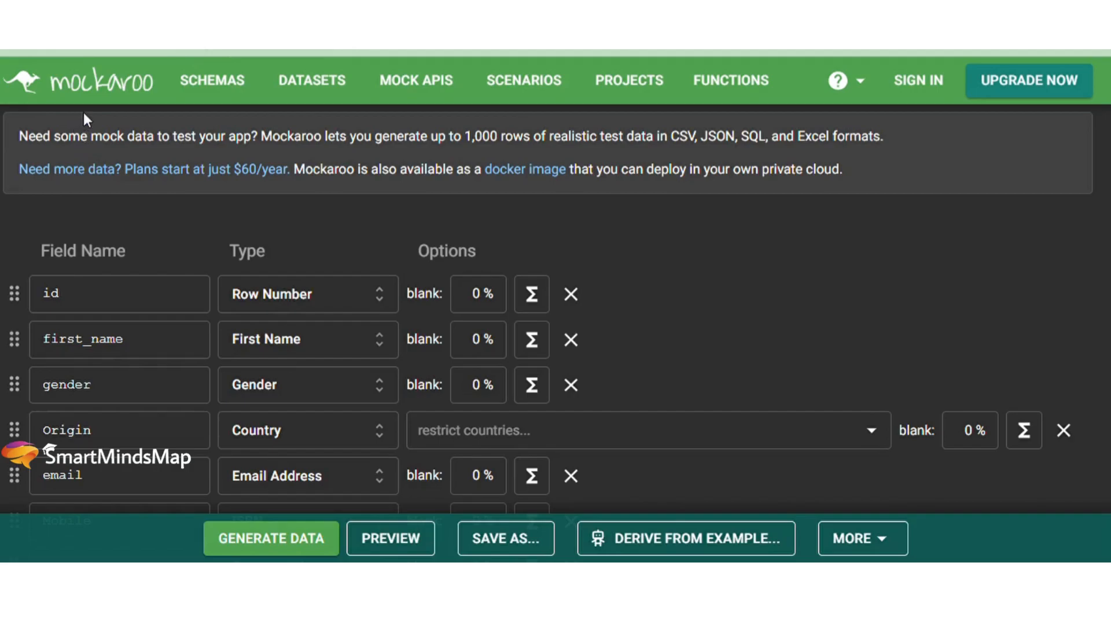
scroll(243, 292, down, 2)
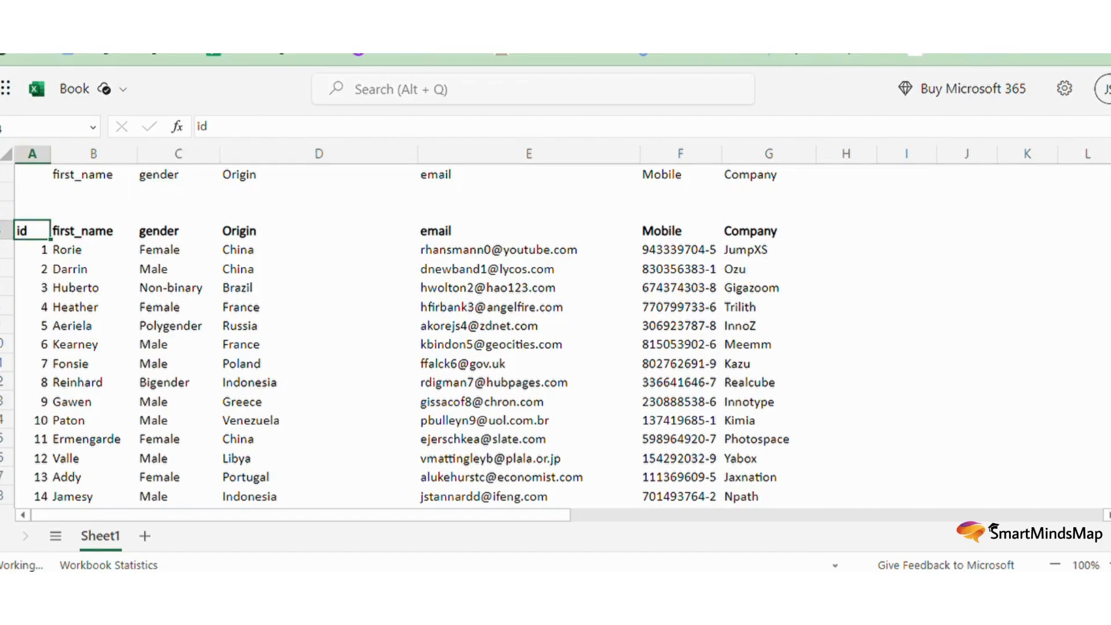
click(93, 230)
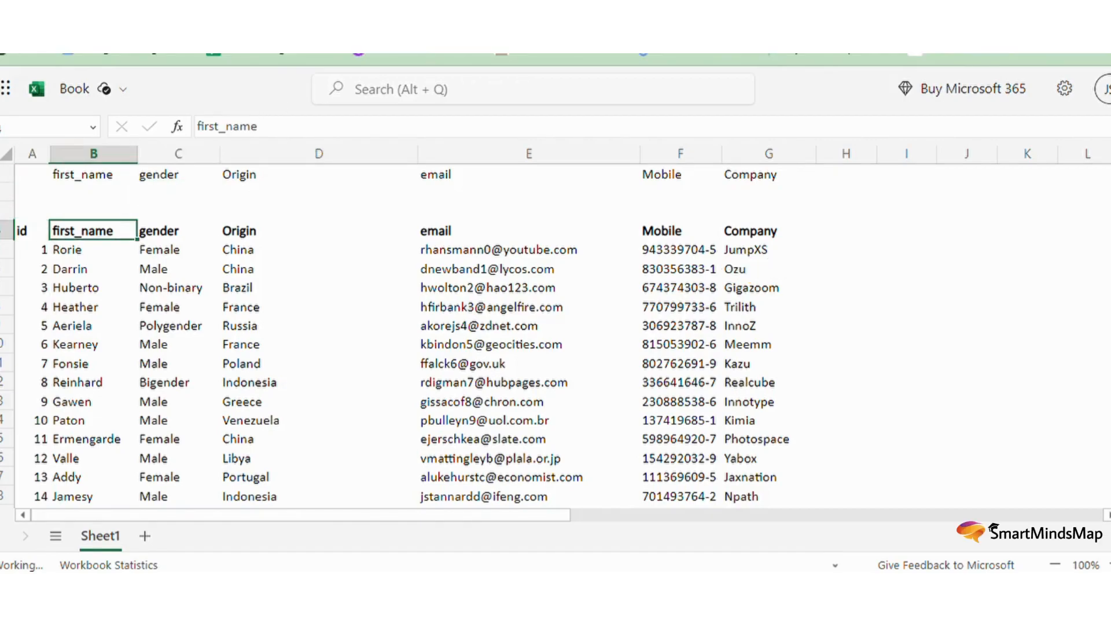
click(93, 174)
key(ctrl+shift+Right)
key(Down)
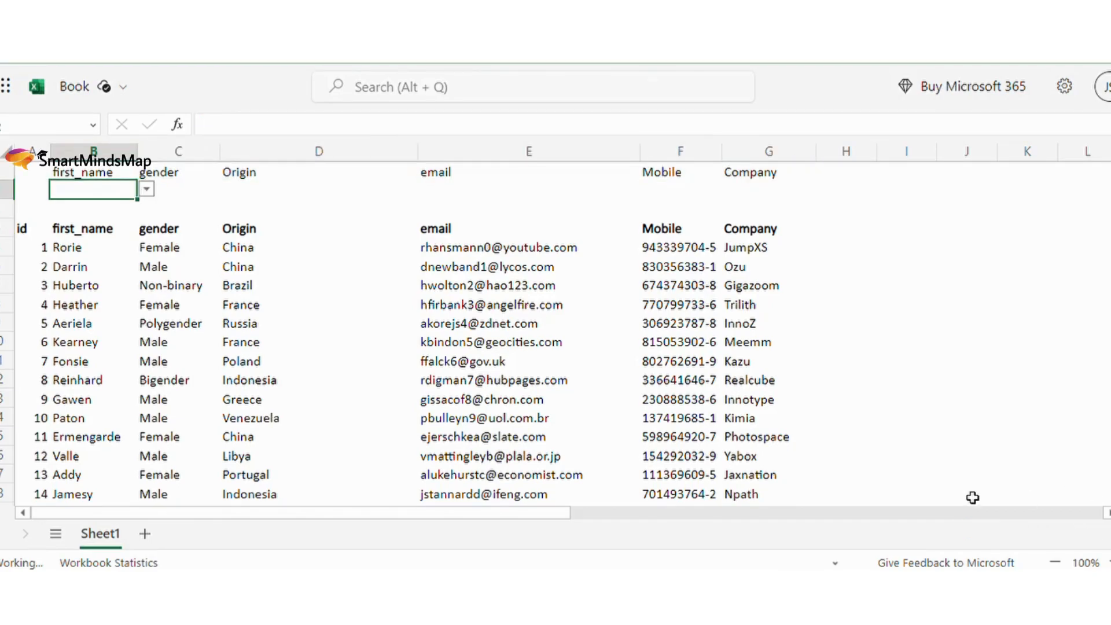
- Choose the first record's first name from the drop-down list in cell B2
drag(86, 250, 108, 426)
click(110, 195)
click(146, 189)
click(89, 214)
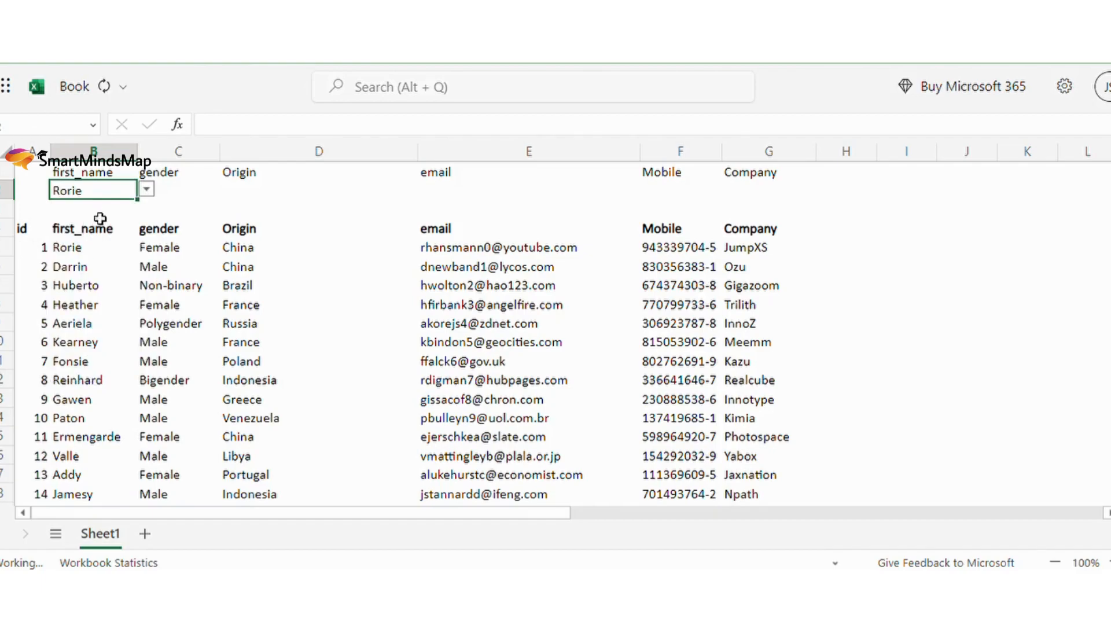
- Start a VLOOKUP formula in C2 under gender with B2 as the lookup value
click(173, 194)
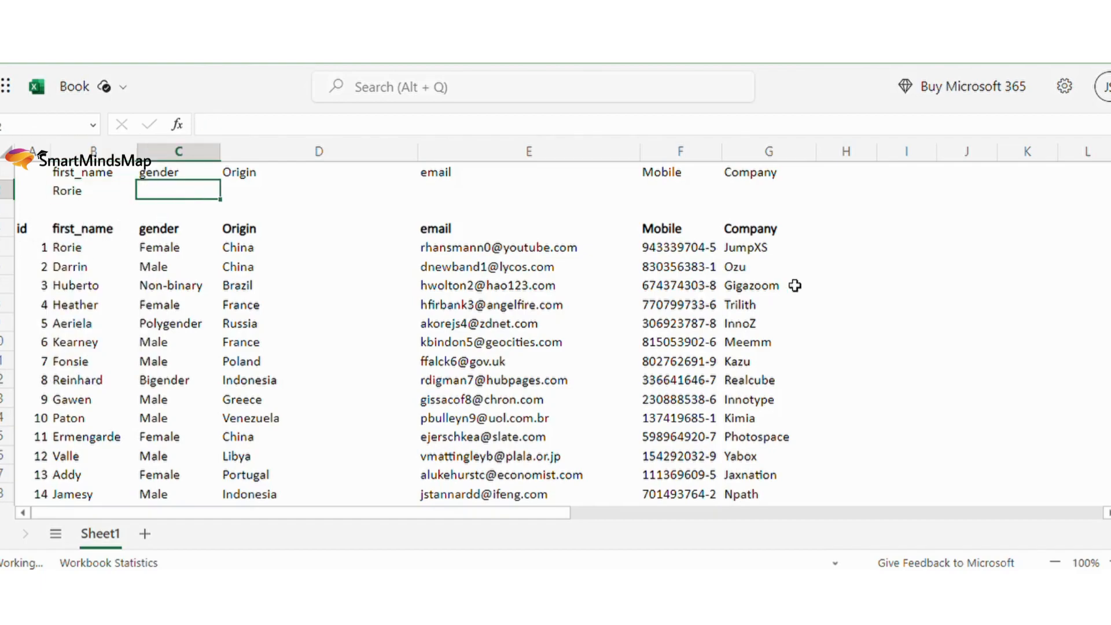
key(Up)
key(ctrl+shift+Right)
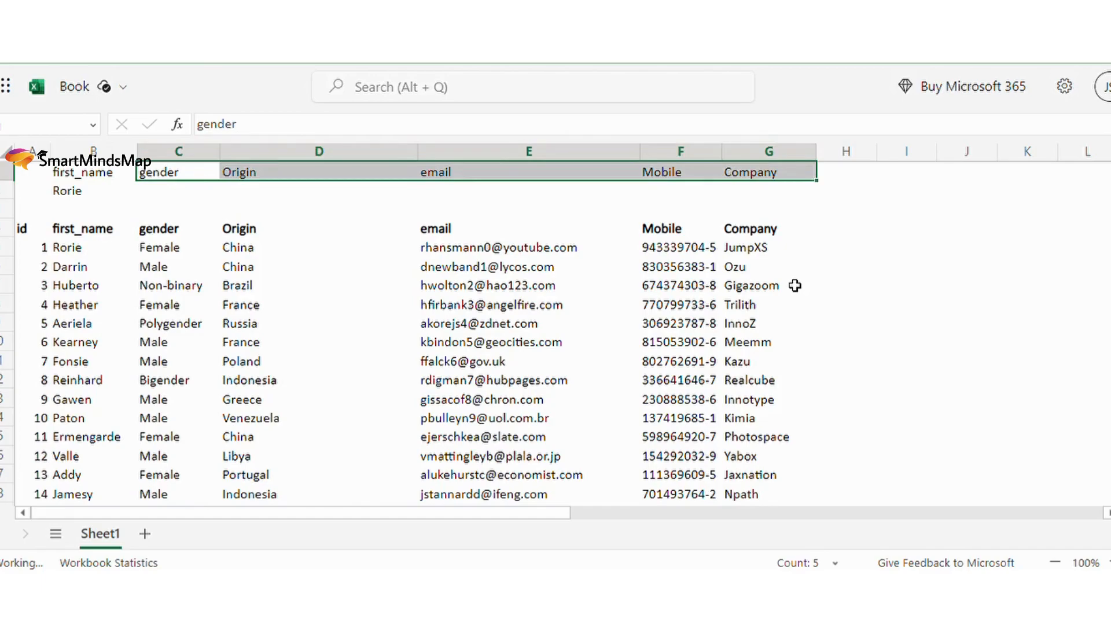
key(Down)
text(=vloo)
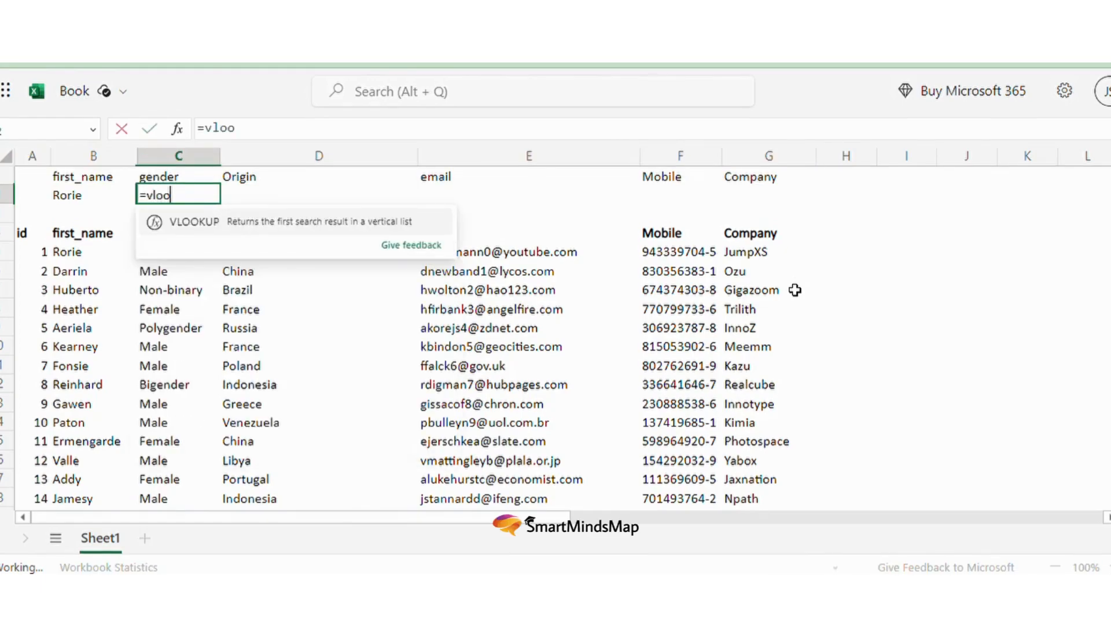
key(Tab)
key(Left)
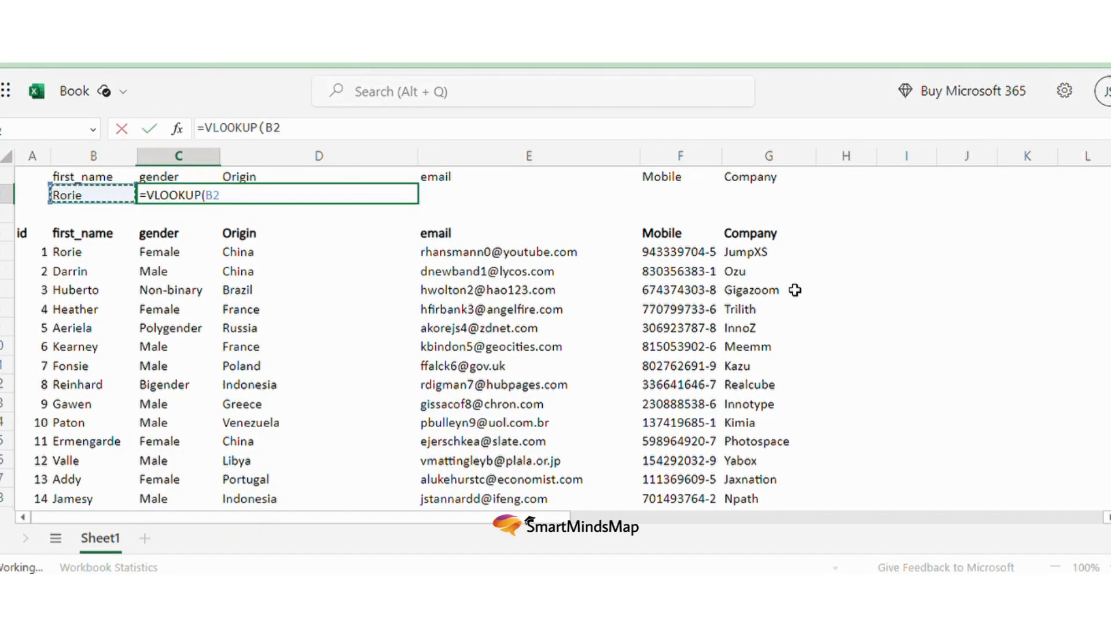
text(,)
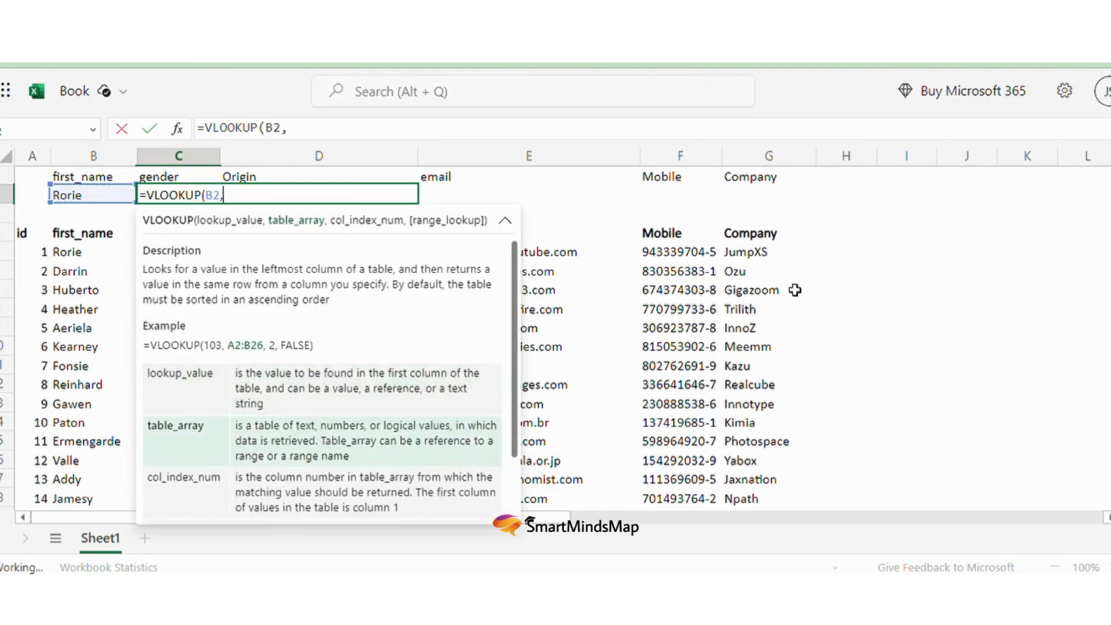
- Complete the C2 VLOOKUP with table range B4:G1004, column index 2 and exact match 0
key(Down)
key(Down)
key(Left)
key(ctrl+shift+Right)
key(ctrl+shift+Down)
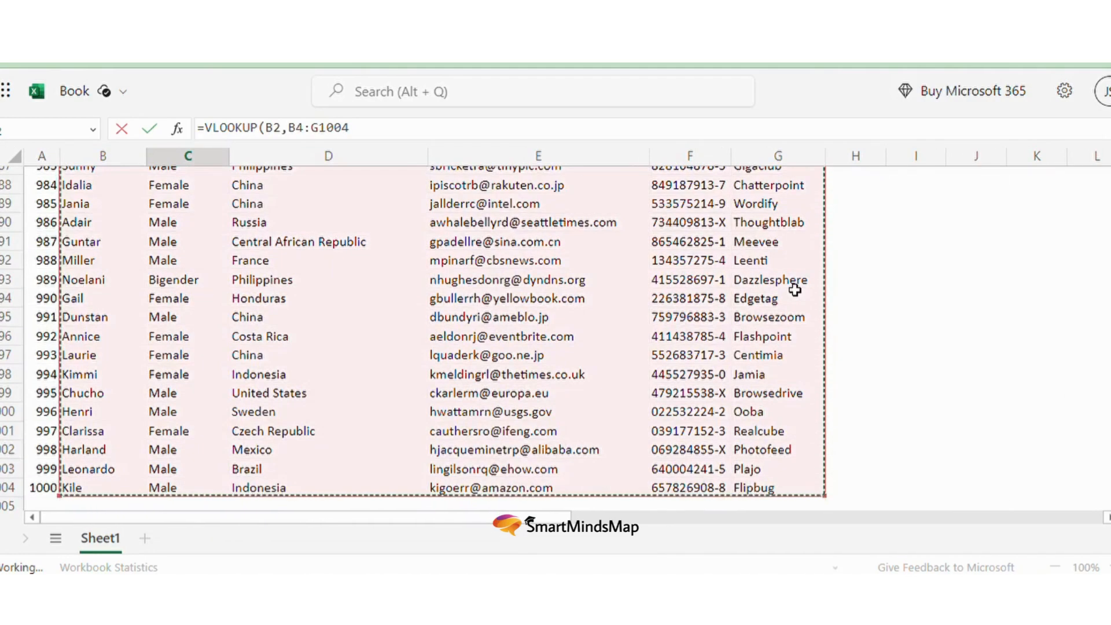
text(,2,)
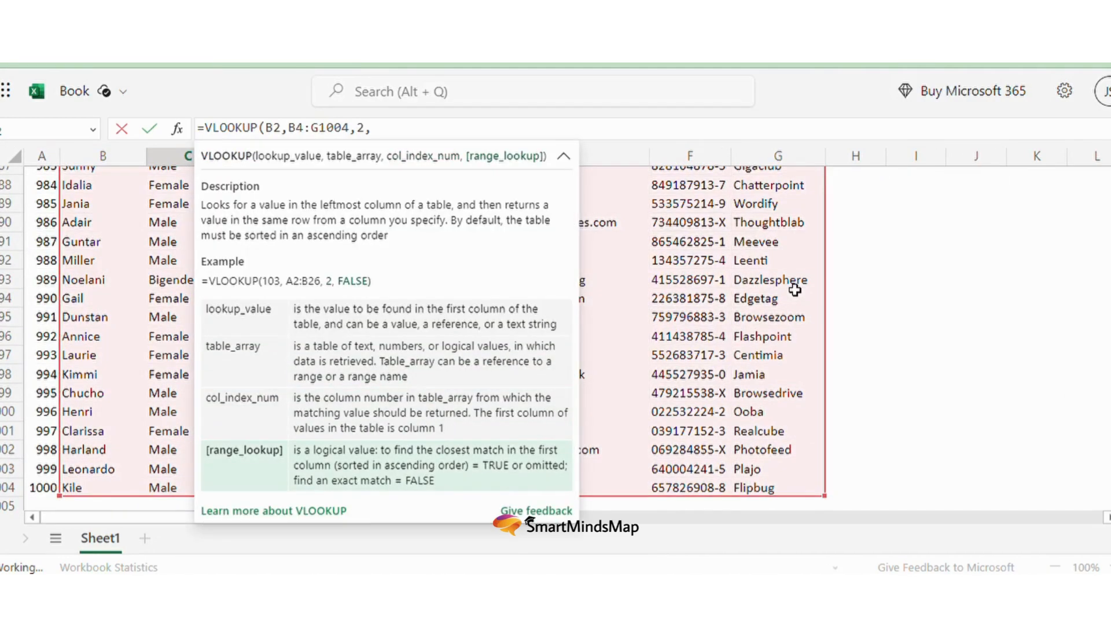
text(0)
key(Return)
- Reuse the gender formula in D2 under Origin and edit it to =VLOOKUP(B2,B4:G1004,3,0)
key(Up)
key(Up)
key(Down)
key(Right)
text(=VLOOKUP(C2,C4:H1004,2,0))
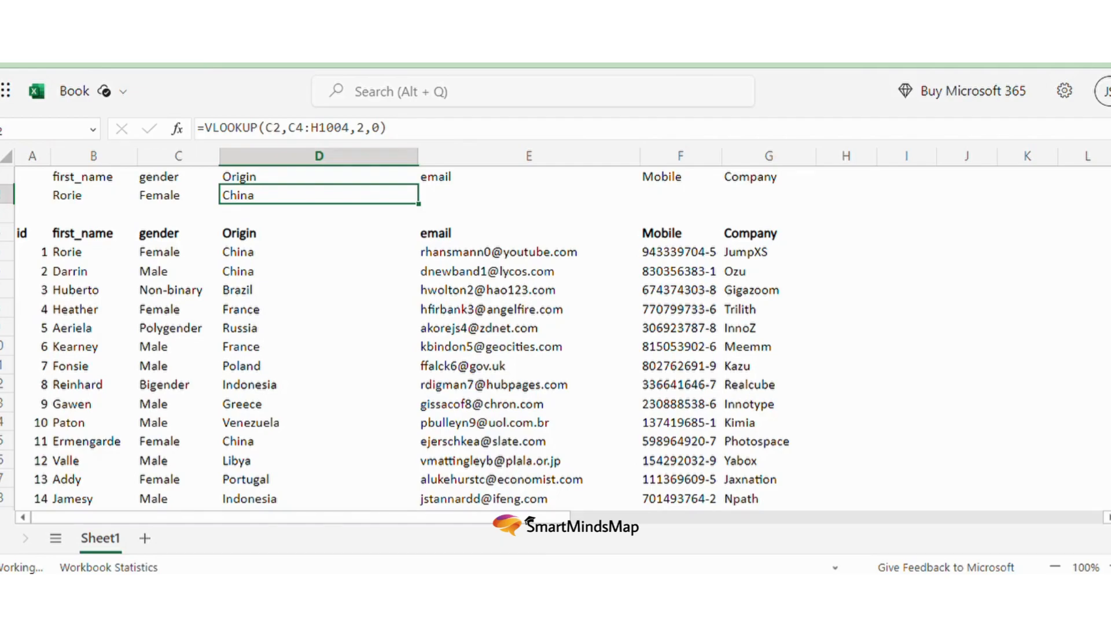
double_click(372, 195)
drag(373, 195, 364, 195)
text(3,0))
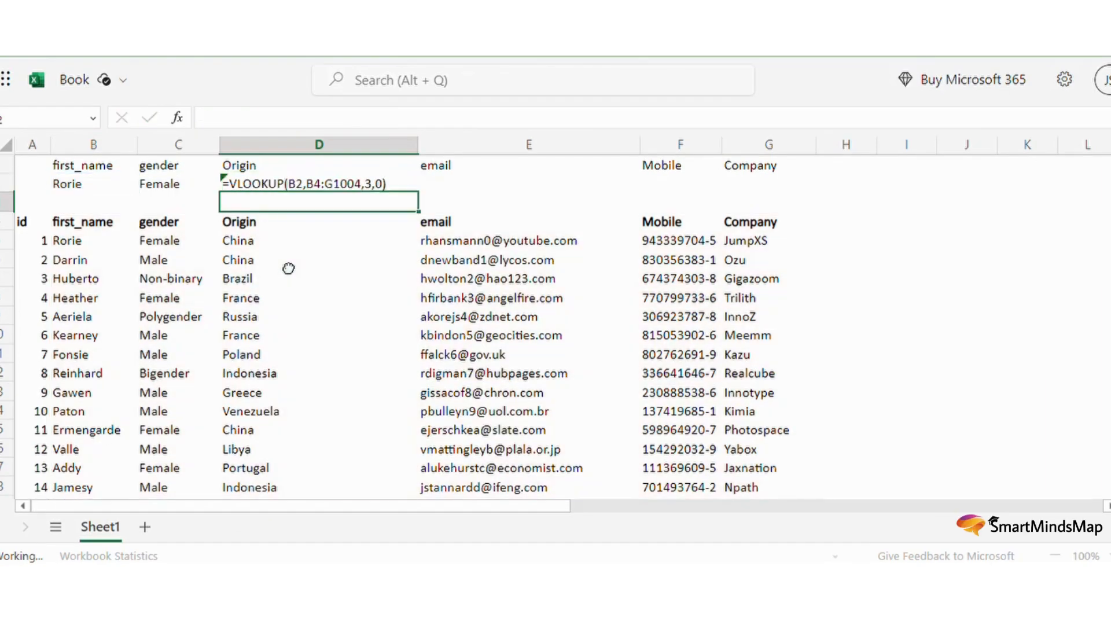
- Copy the Origin formula from D2 into E2 and examine how its cell references shift
key(Up)
key(Right)
key(Left)
key(ctrl+c)
key(Right)
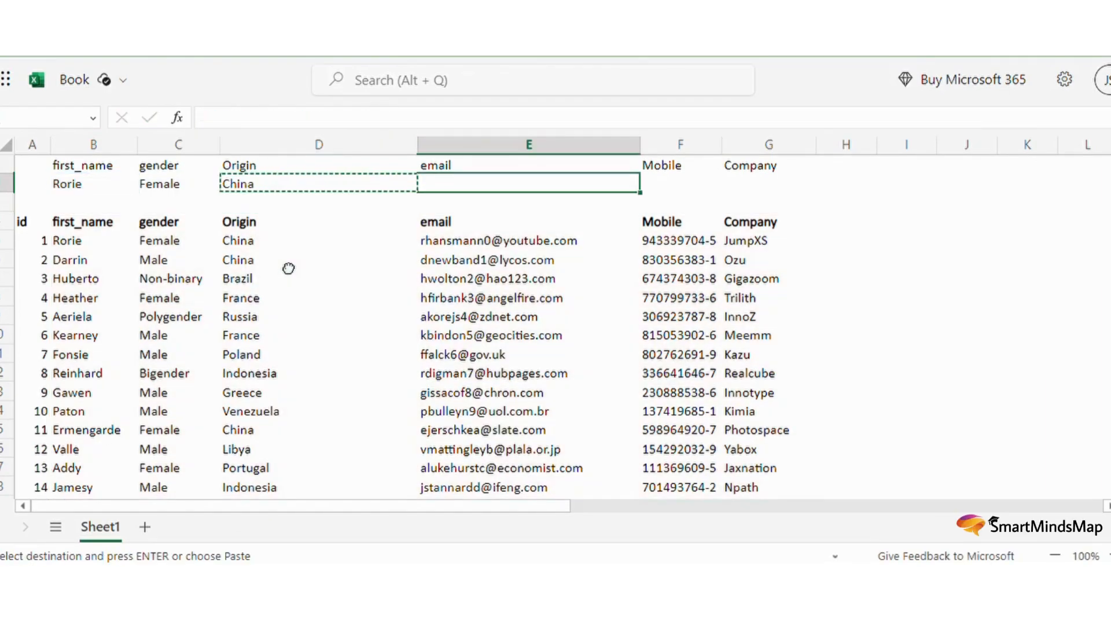
key(ctrl+v)
key(F2)
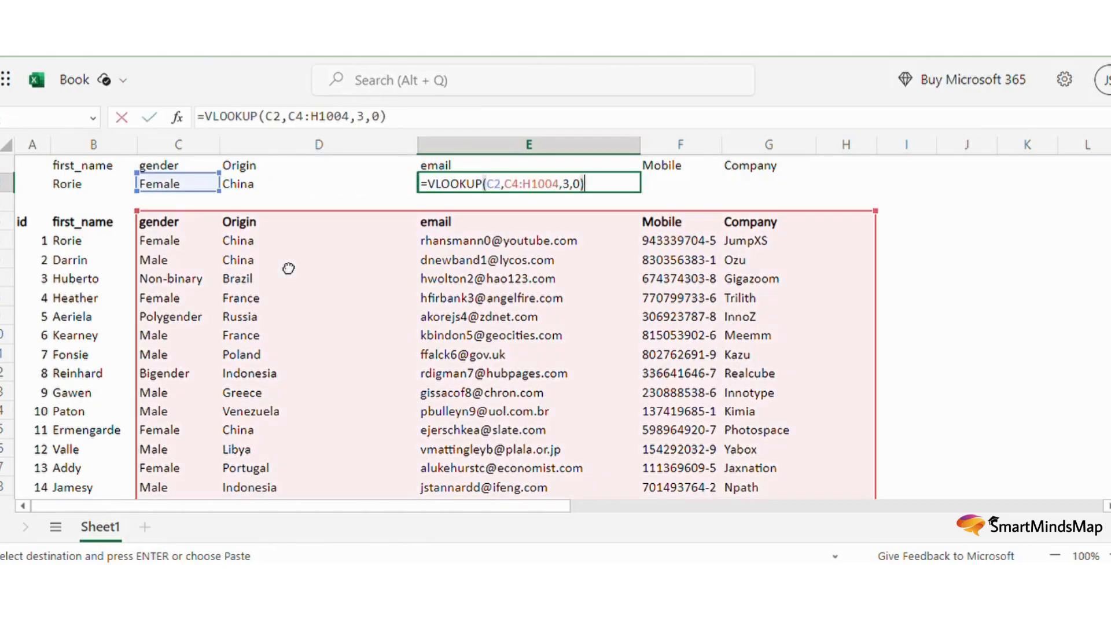
key(Escape)
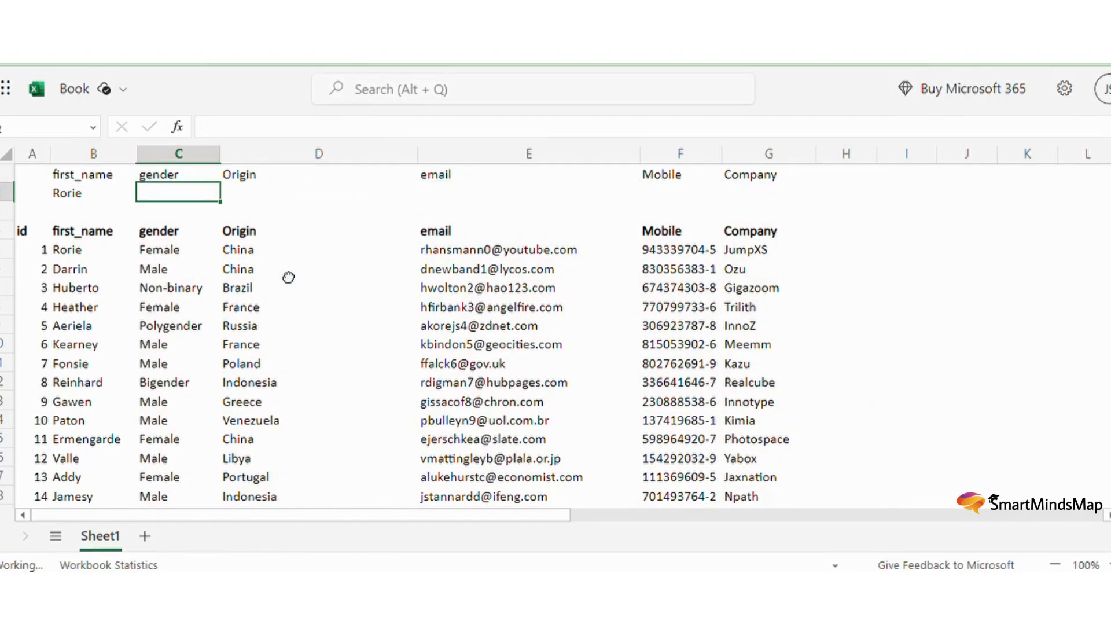
- Start a new VLOOKUP in C2 with the column-locked reference $B2 as the lookup value
text(=VLOOKUP()
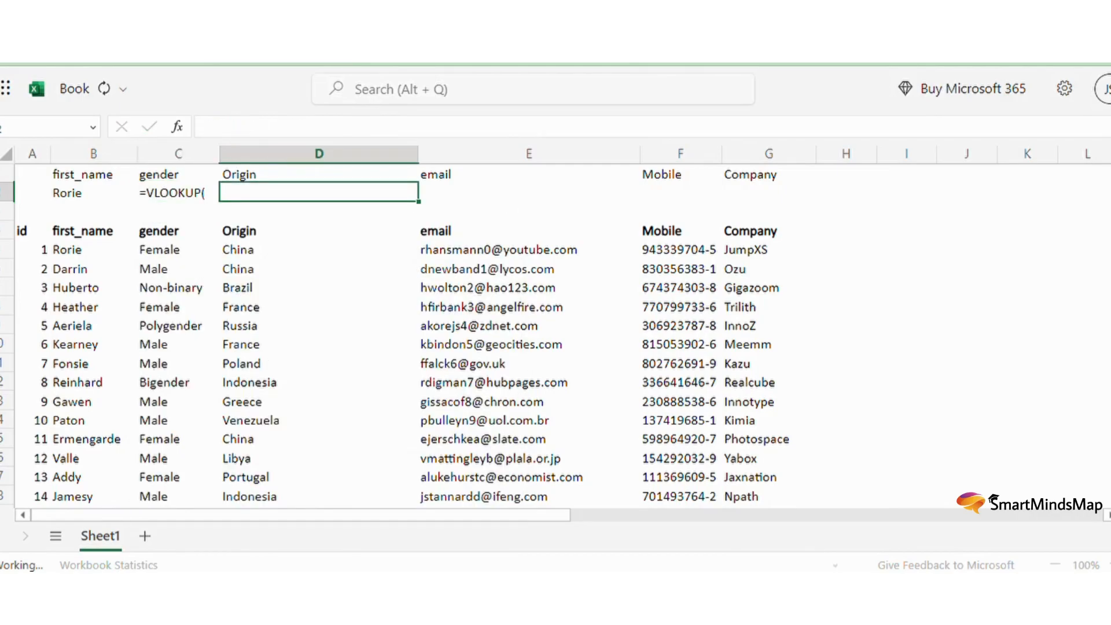
click(179, 193)
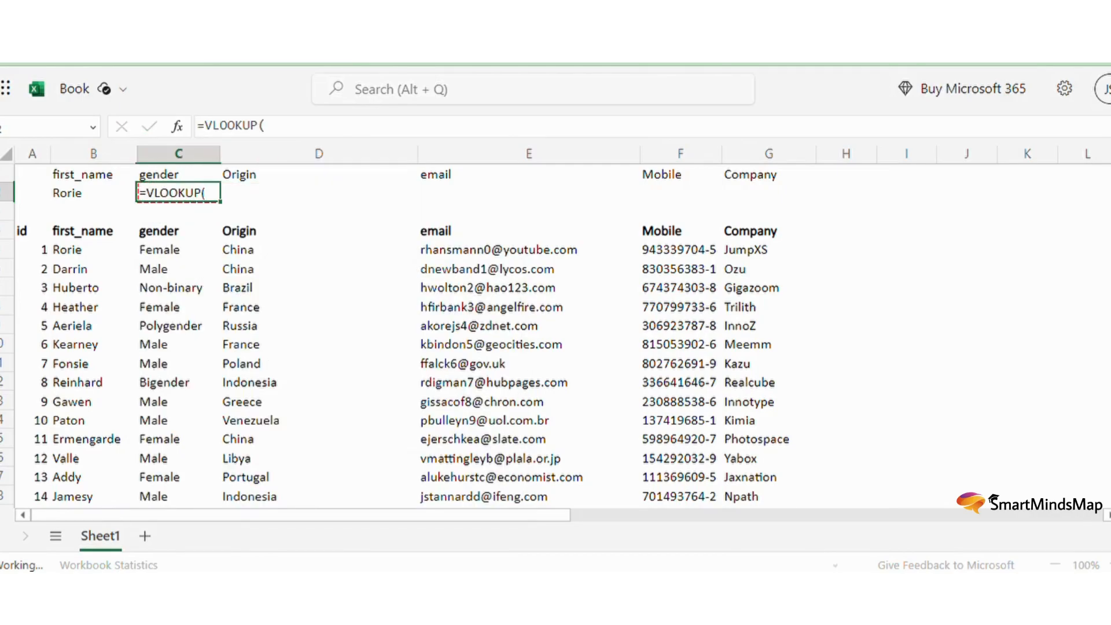
click(318, 128)
click(93, 197)
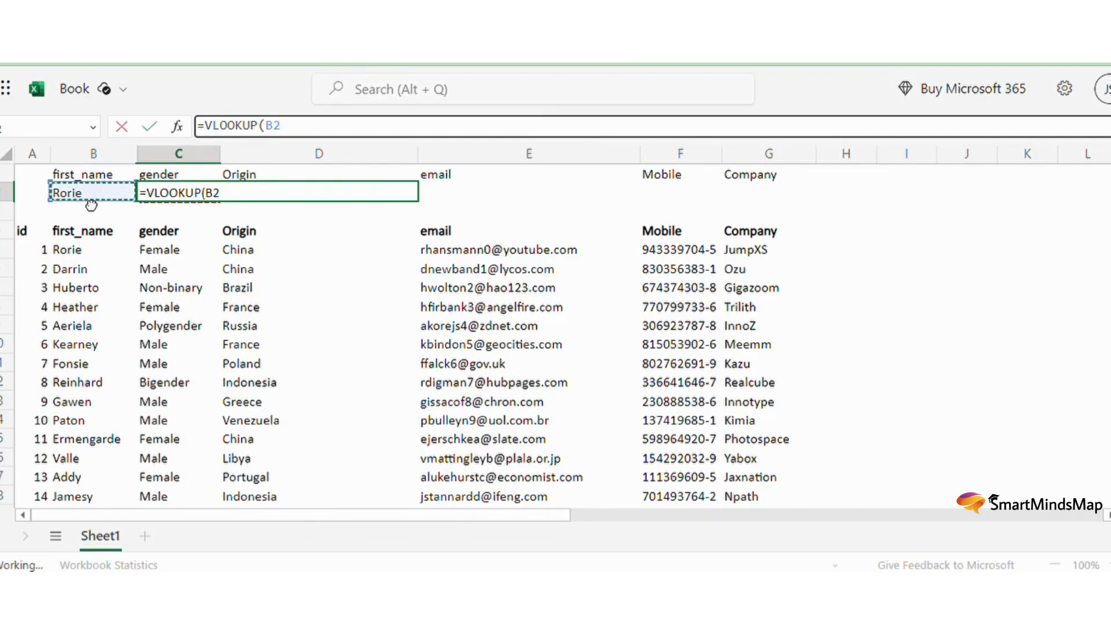
key(F4)
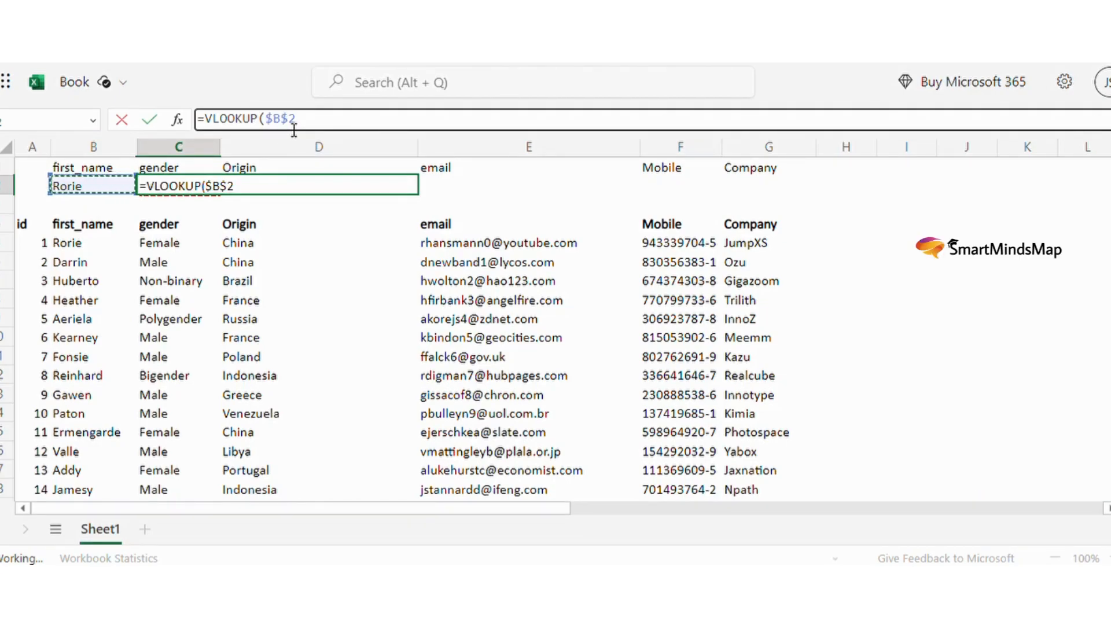
key(F4)
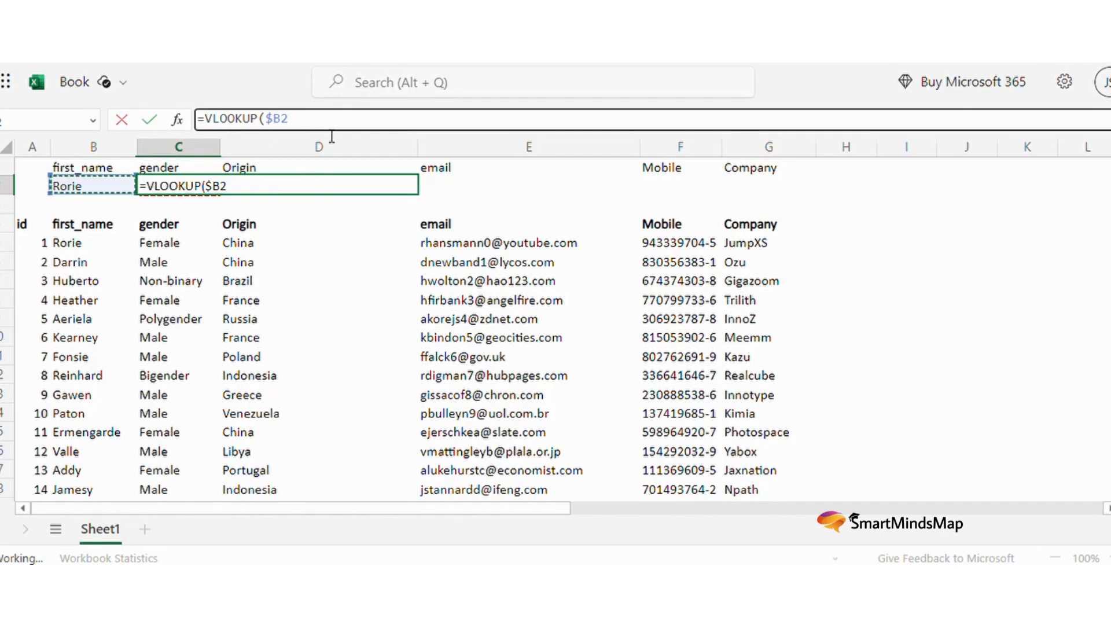
text(,)
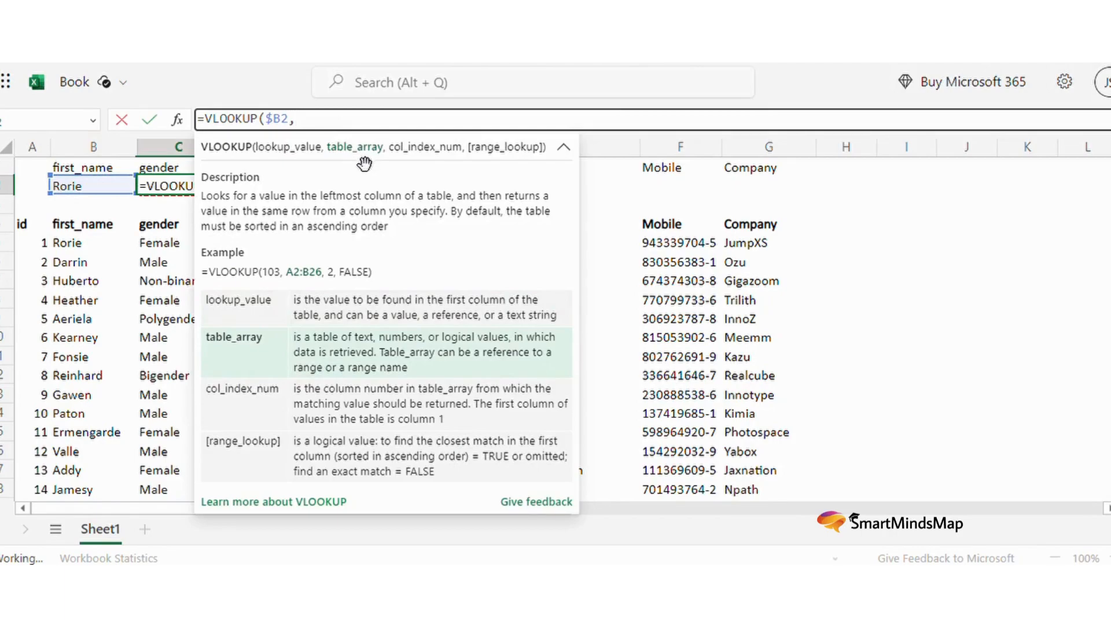
- Select B4:H1035 as the table array of the C2 VLOOKUP
click(111, 227)
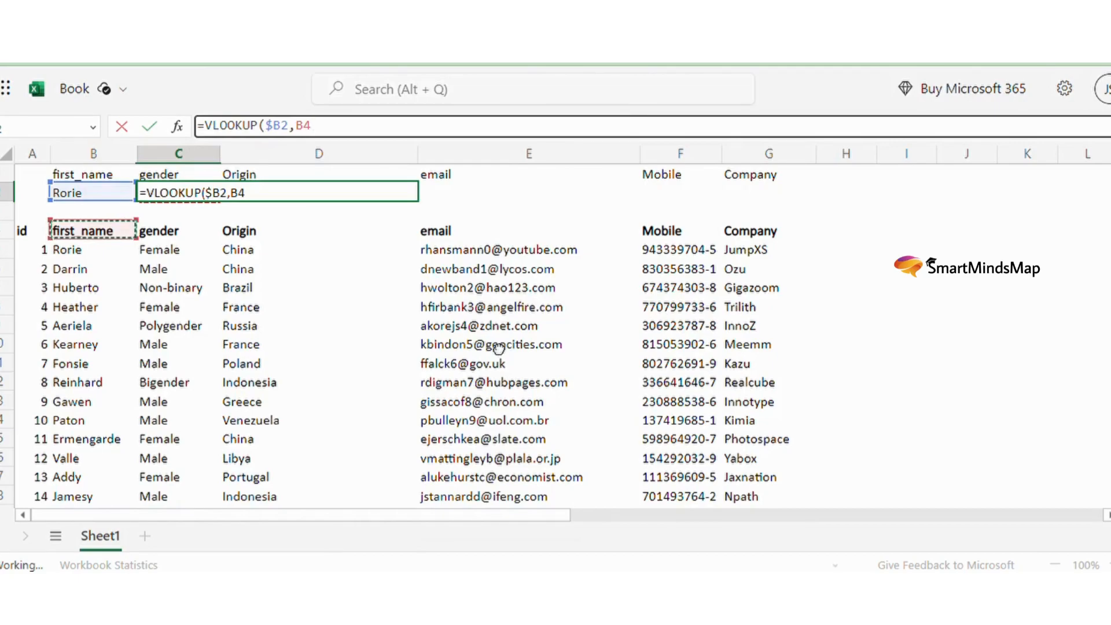
key(shift+Right)
key(shift+Right)
key(shift+Right)
key(shift+Right)
key(shift+Right)
key(shift+Right)
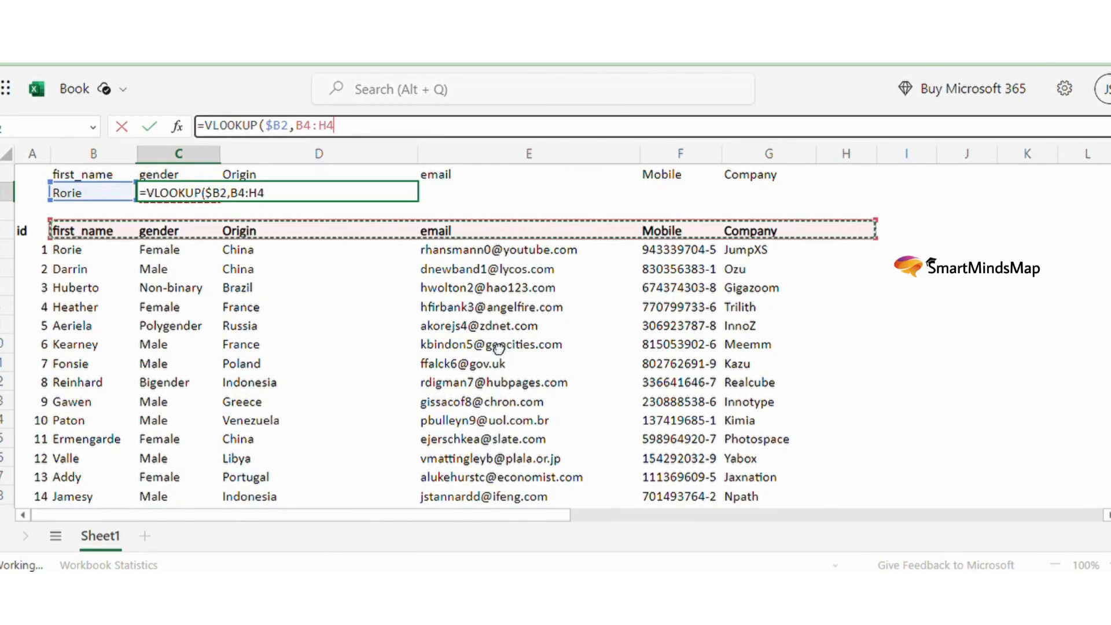
key(shift+Down)
key(shift+Down)
key(shift+Down)
key(shift+Down)
key(shift+Down)
key(ctrl+shift+Down)
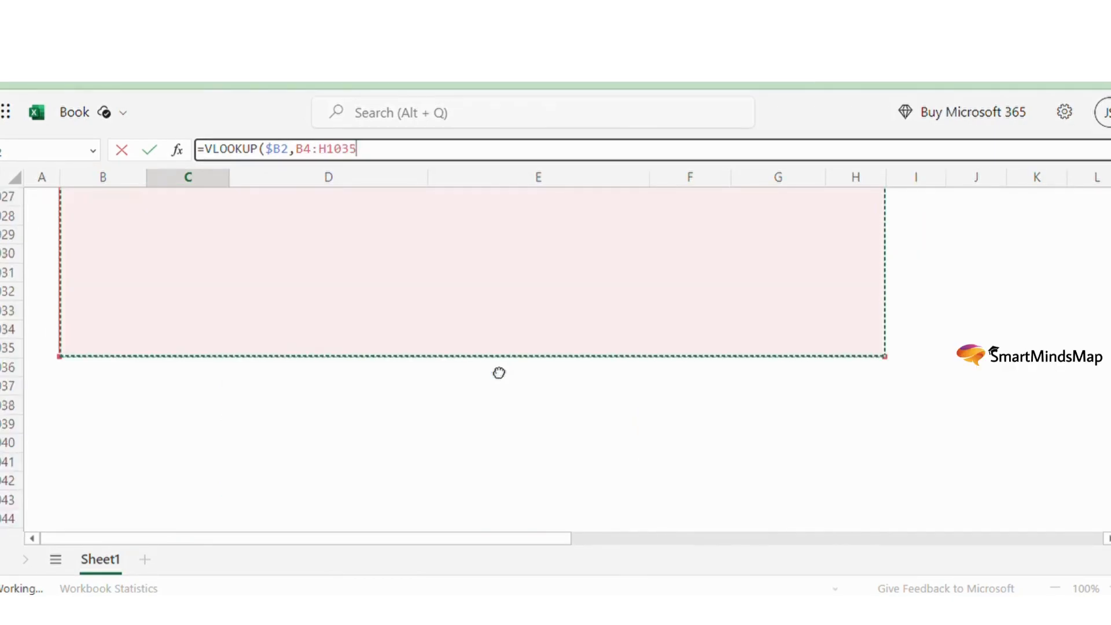
- Finish the C2 VLOOKUP with column index 2 and exact match 0, and copy it across D2:G2
text(,)
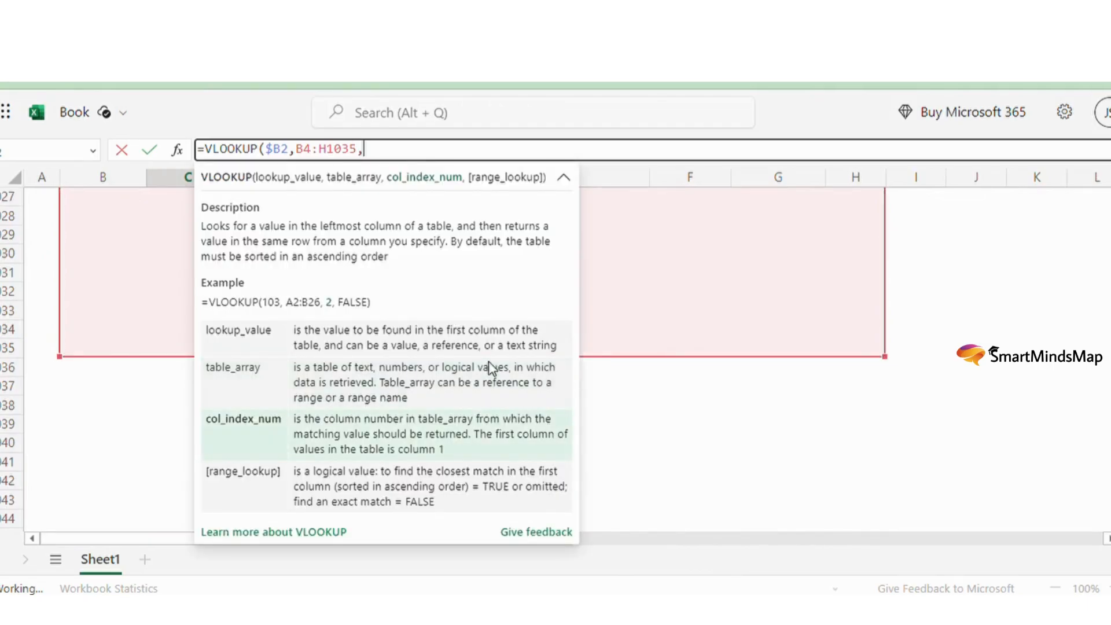
text(,2)
key(BackSpace)
key(BackSpace)
text(2,0)
key(Return)
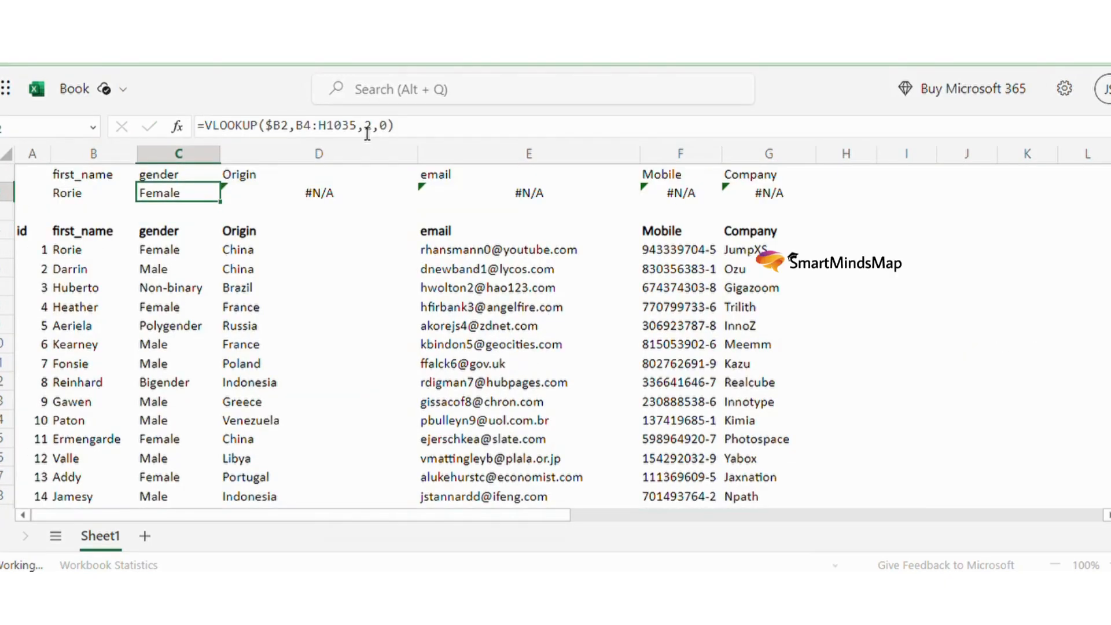
- Make the table array in C2 absolute as $B$4:$H$1035 and copy the corrected formula across to G2
drag(357, 133, 301, 133)
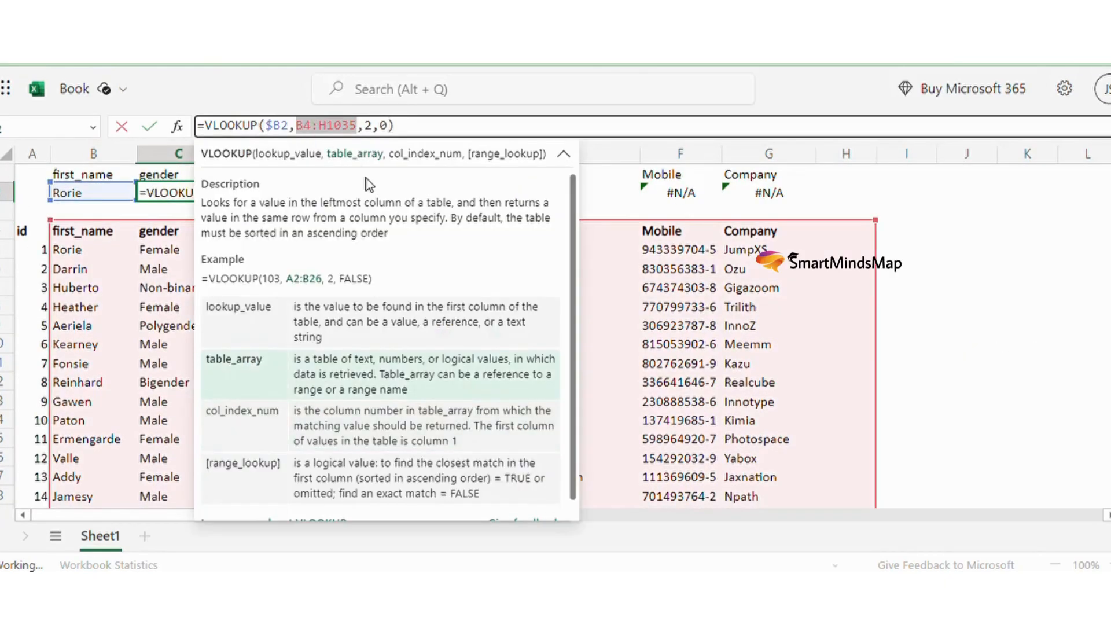
key(F4)
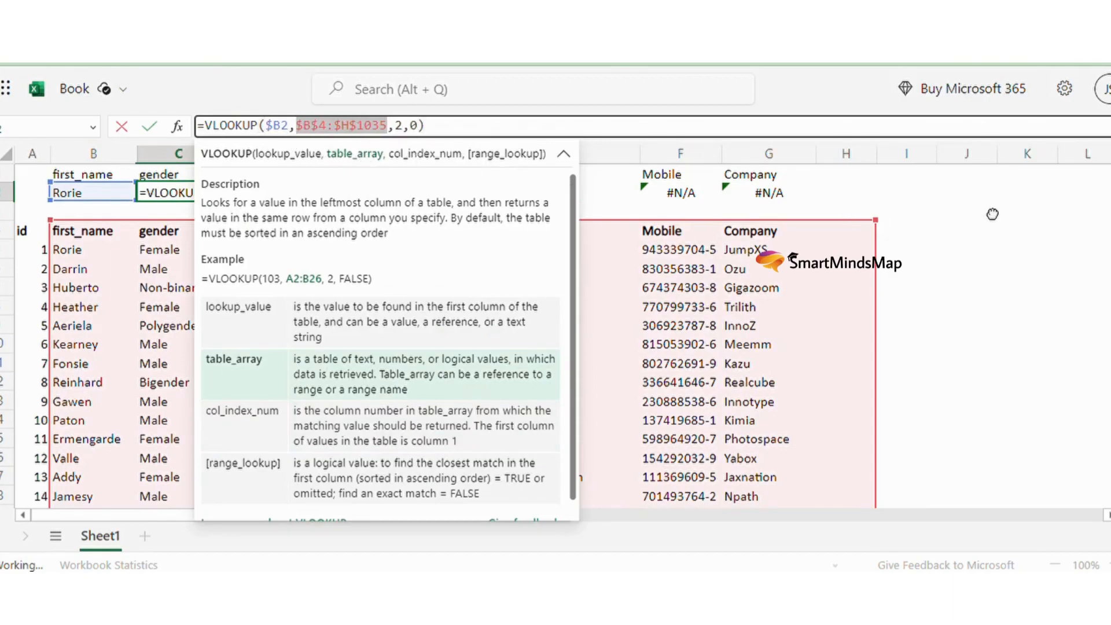
key(Return)
key(Up)
key(ctrl+shift+Right)
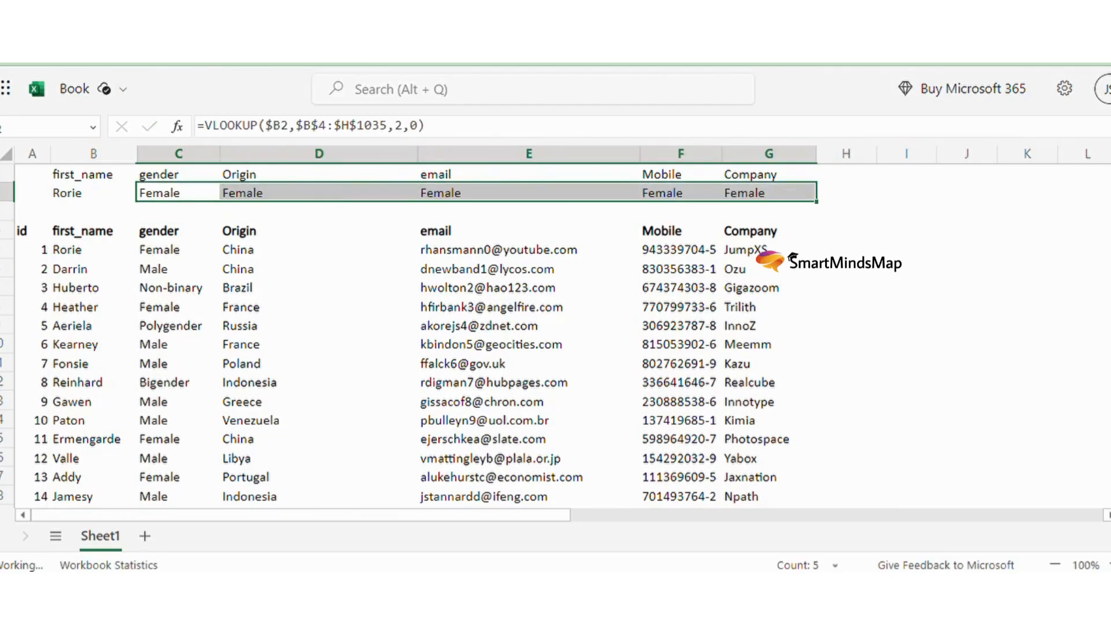
- Change the column index in the D2 and E2 formulas to return the Origin and email columns
key(Right)
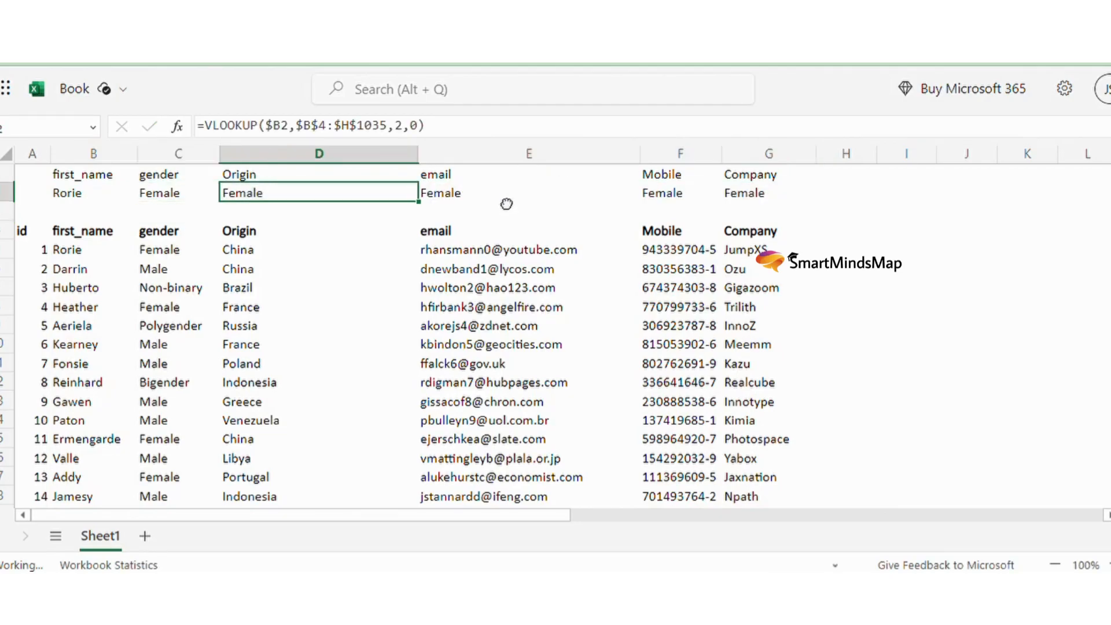
key(Right)
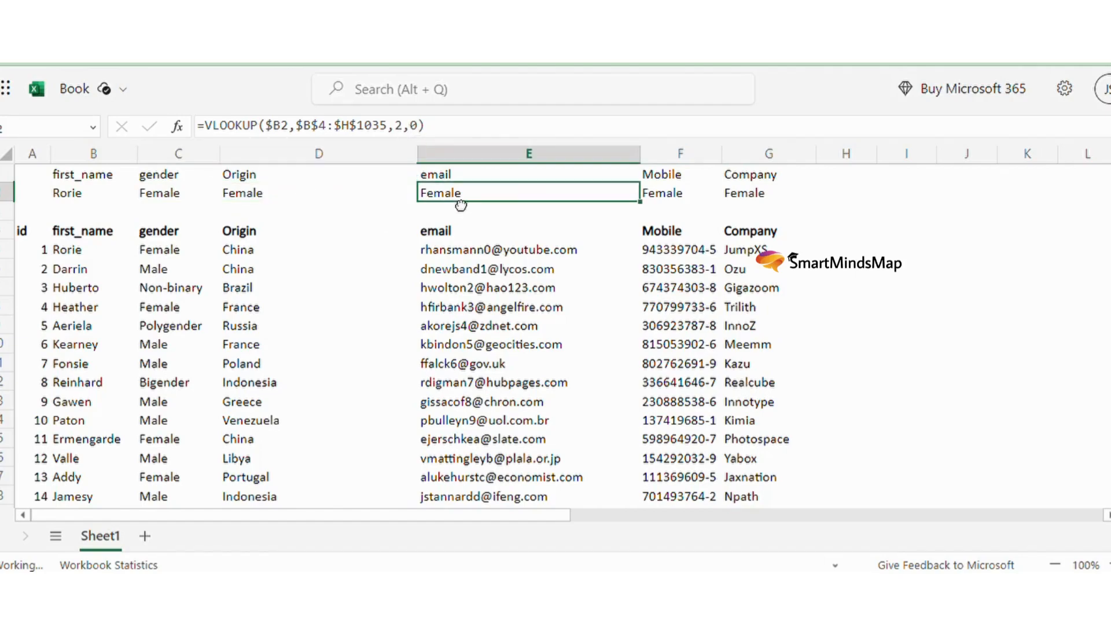
key(Right)
key(Right)
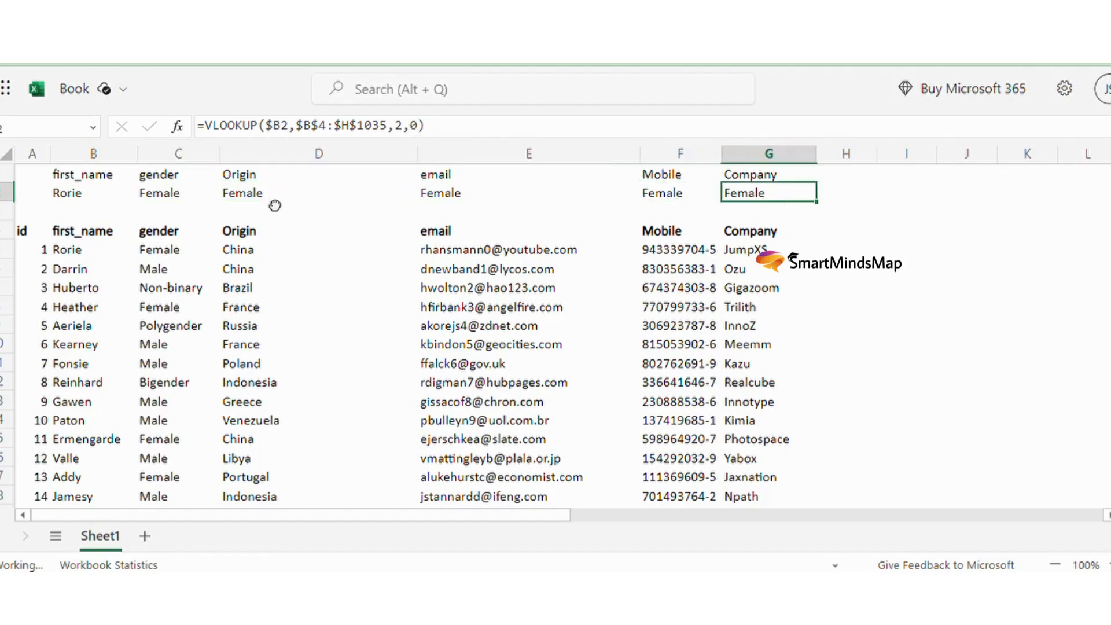
click(310, 196)
click(399, 124)
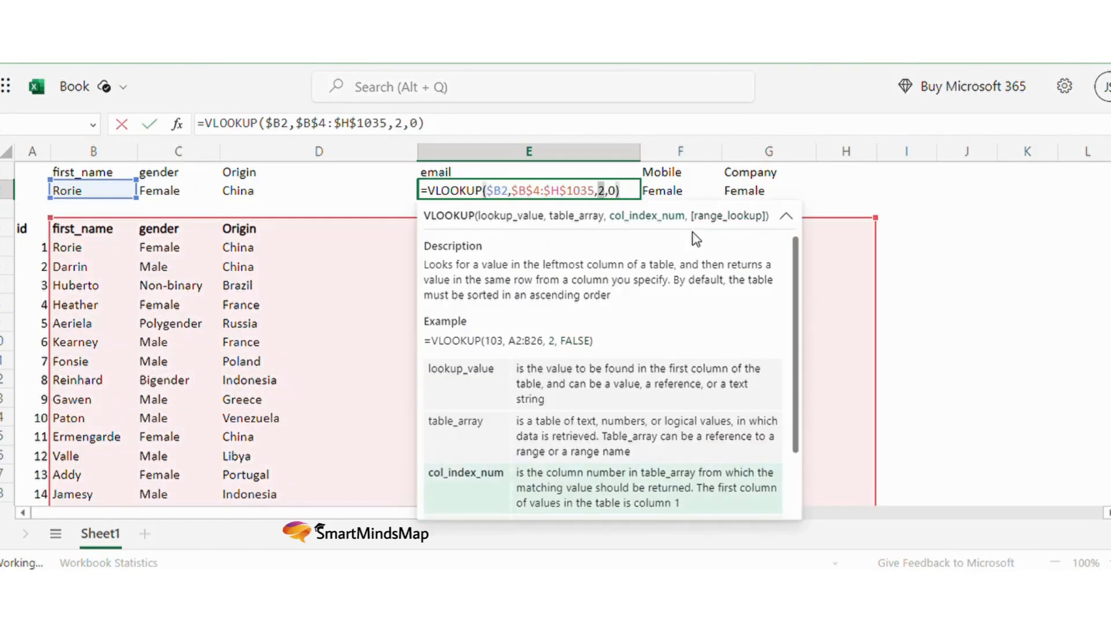
key(Return)
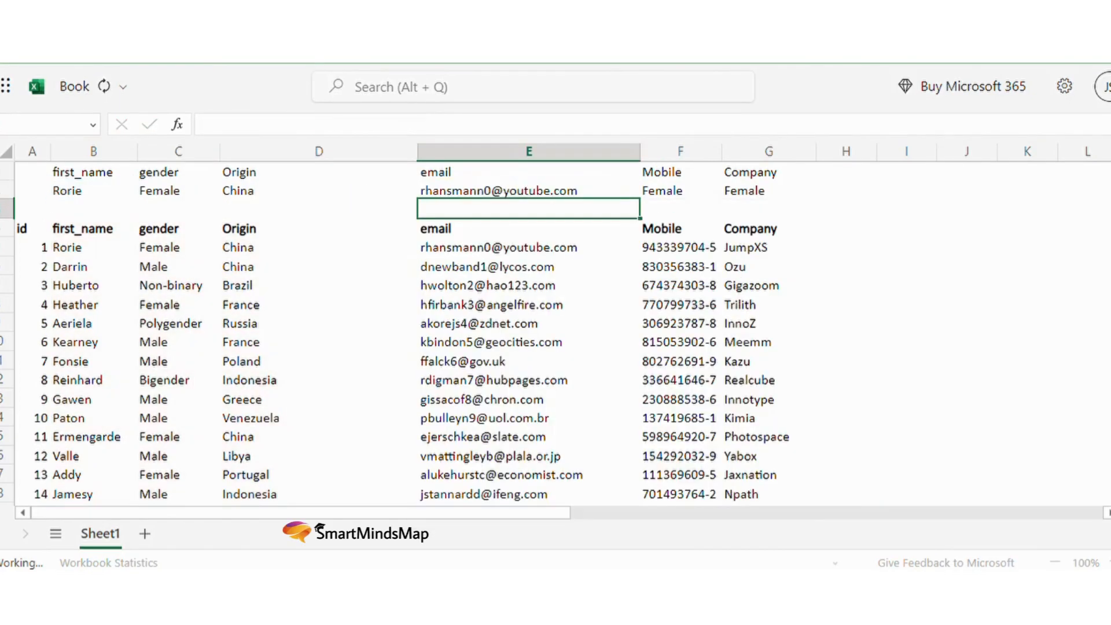
- Change the column index in the F2 and G2 formulas to return the Mobile and Company columns
key(Up)
key(Right)
key(F2)
key(BackSpace)
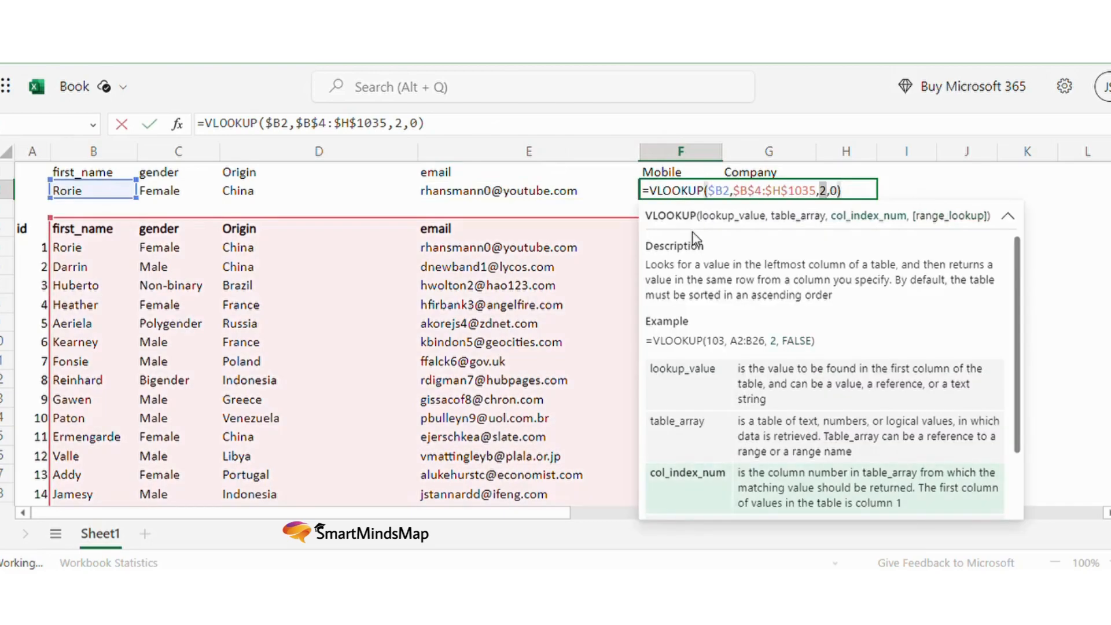
text(6)
key(Return)
key(Up)
key(Right)
key(F2)
key(BackSpace)
text(6)
key(Return)
- Review the completed lookup results across C2:G2
key(Up)
key(ctrl+Left)
key(ctrl+Left)
key(Right)
key(Right)
key(ctrl+shift+Right)
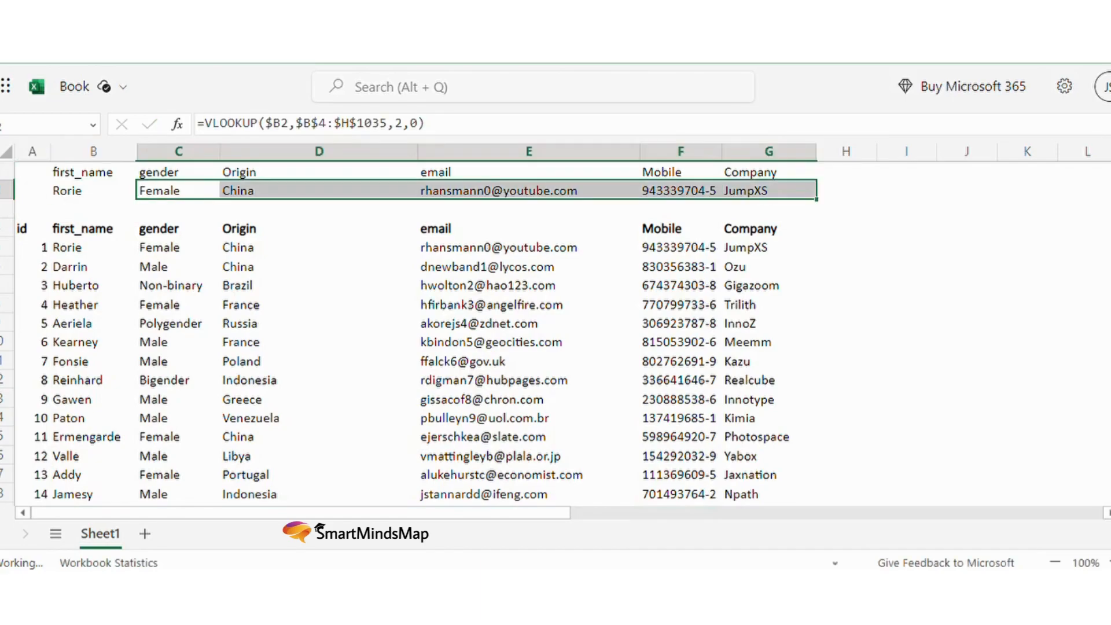
key(Left)
key(Left)
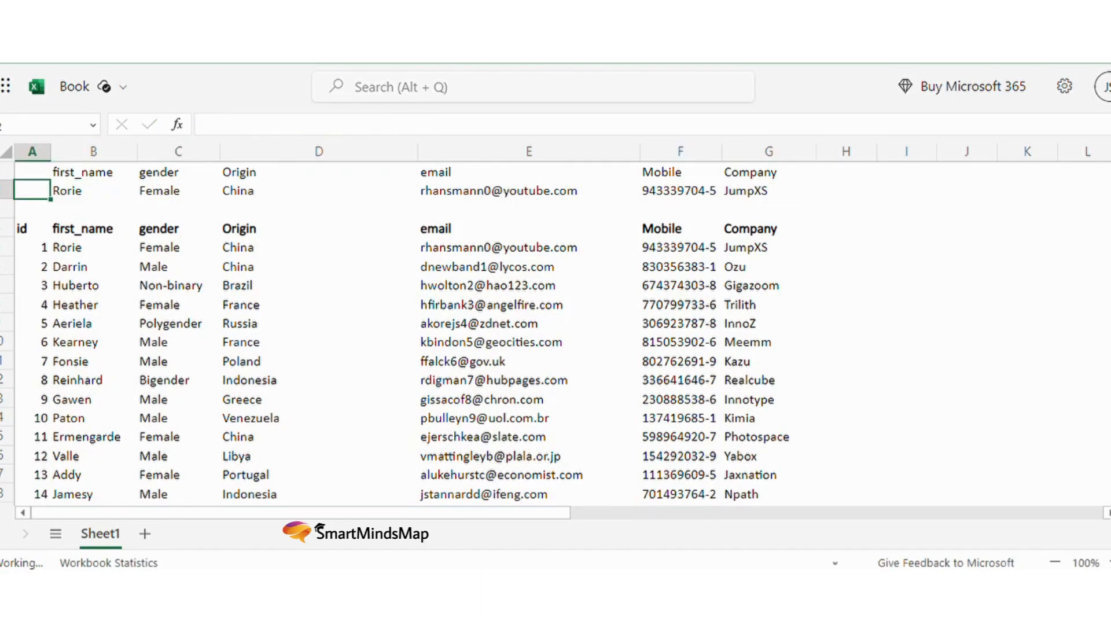
- Choose the second first name in the B2 list and select its record in row 6 for comparison
click(100, 199)
click(147, 190)
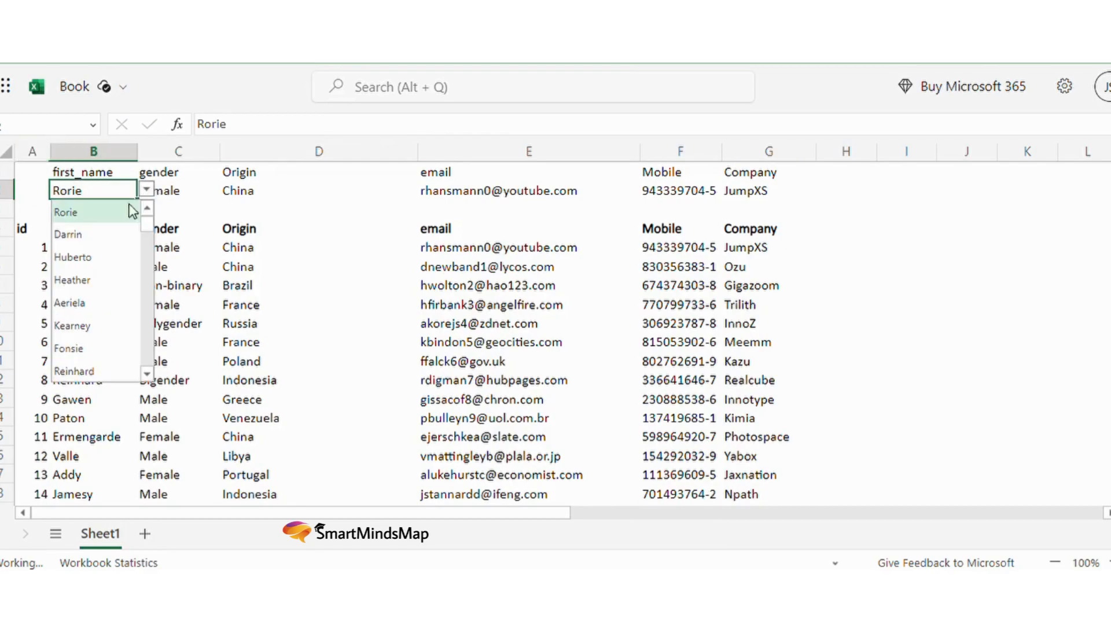
click(83, 235)
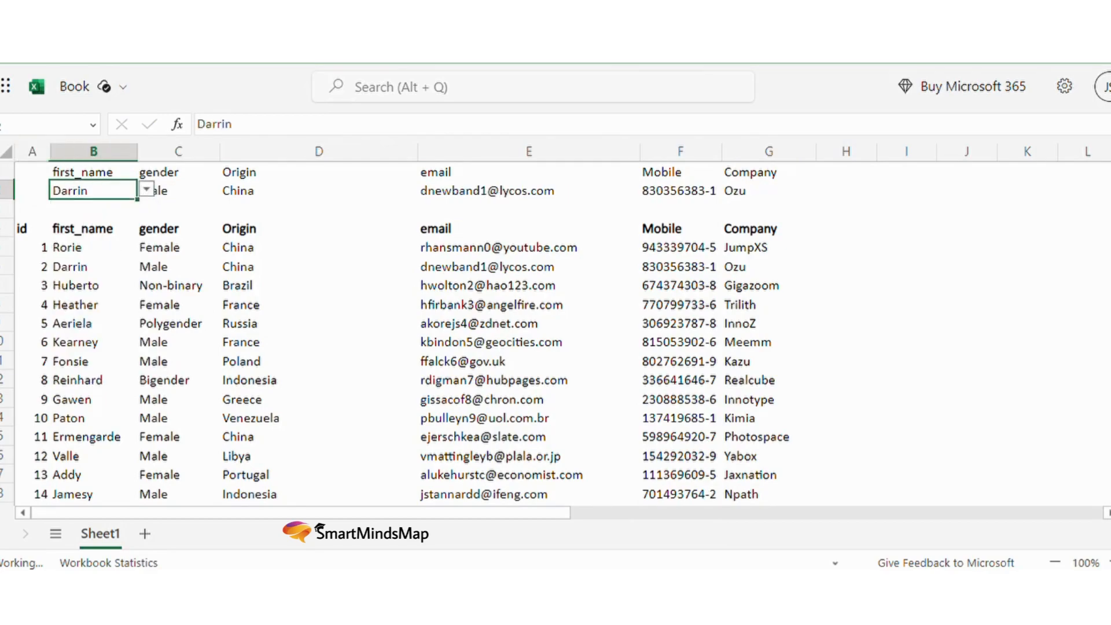
click(7, 267)
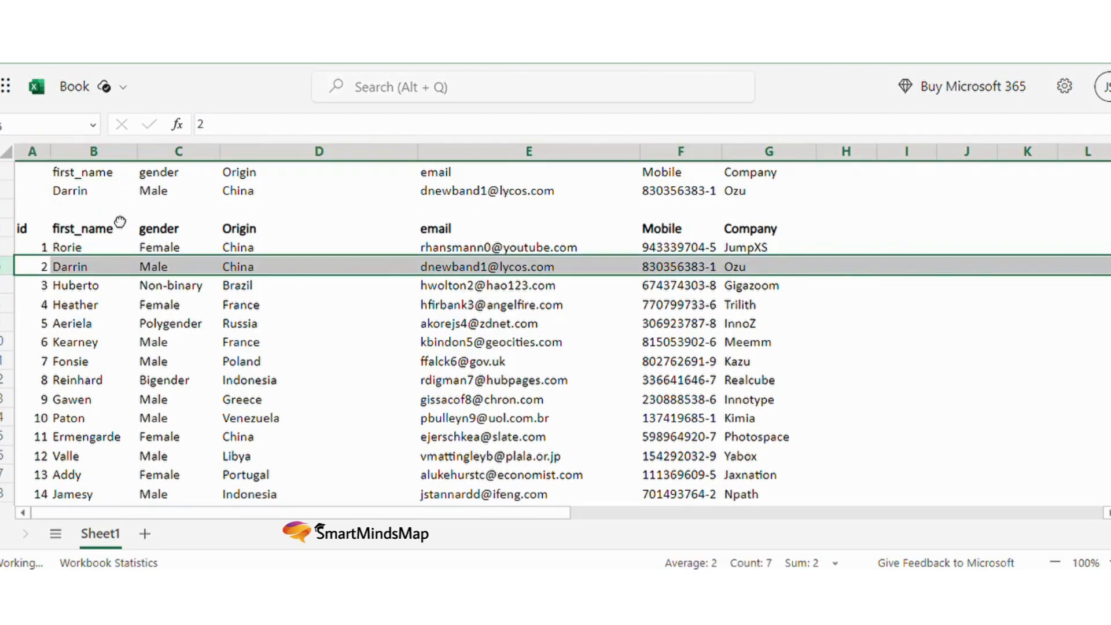
- Clear C2:G2 and start a new VLOOKUP in C2 with the lookup value column-locked as $B2
click(157, 203)
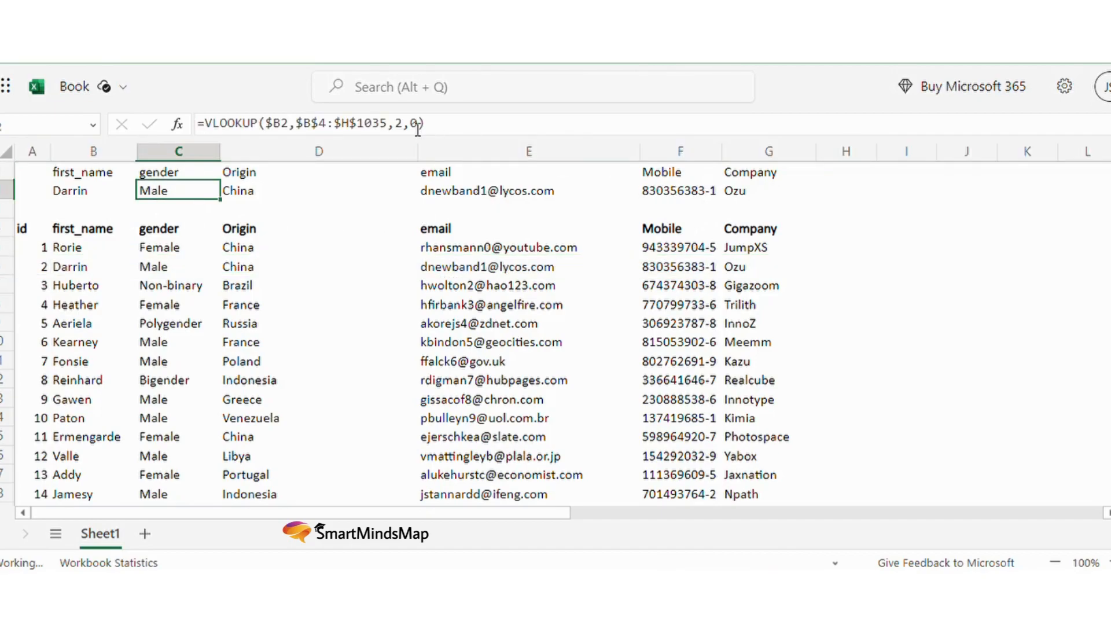
text(=vlo)
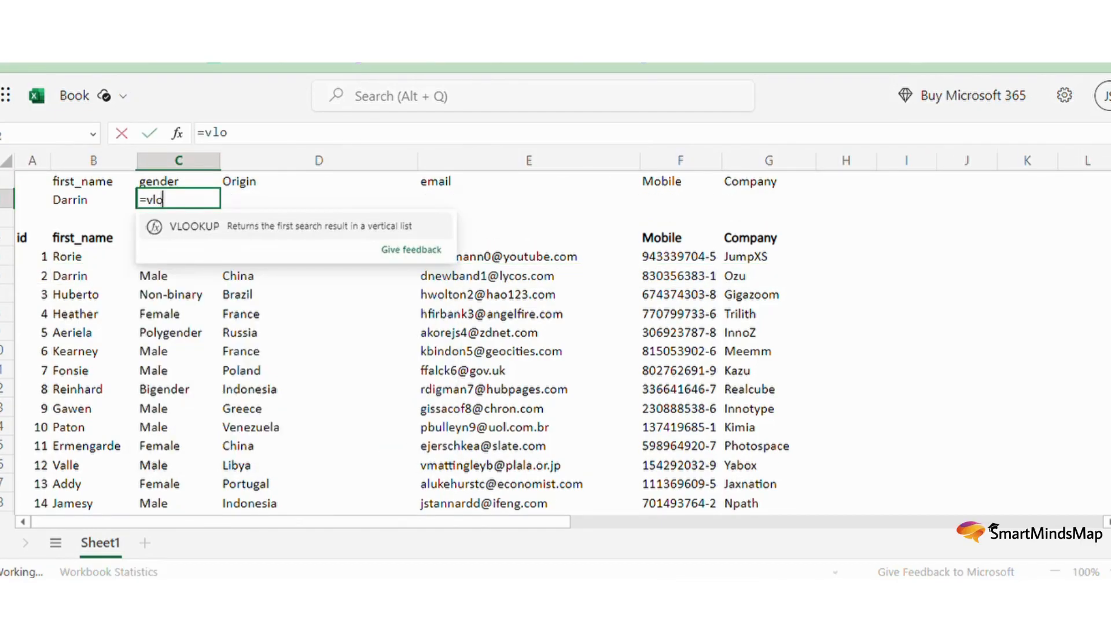
key(Tab)
text(B2)
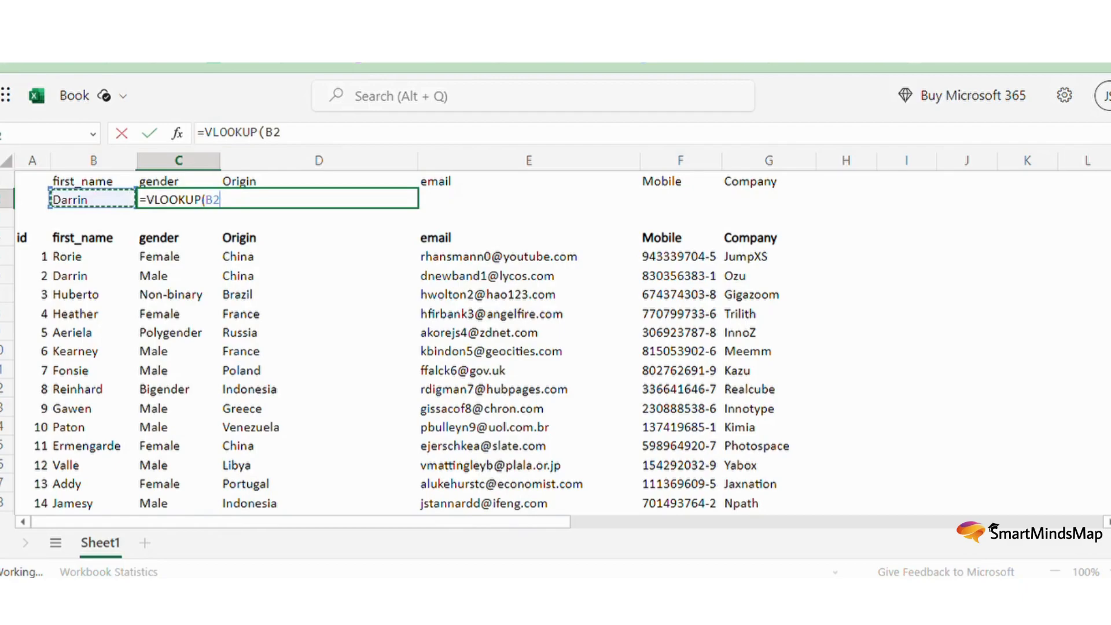
text(,)
key(BackSpace)
key(F4)
key(F4)
key(F4)
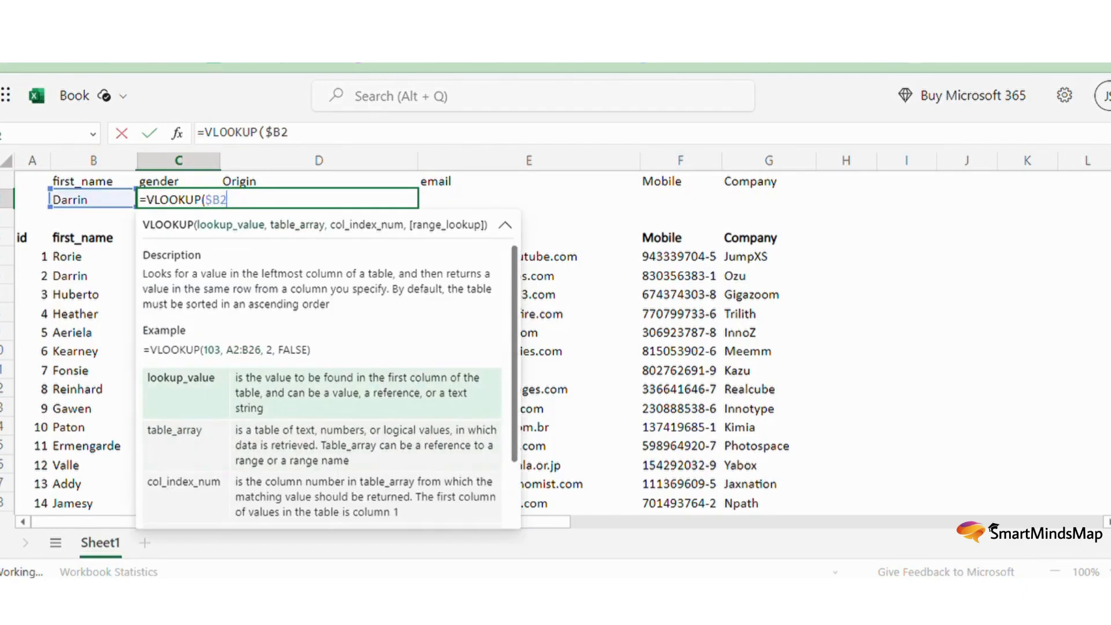
text(,)
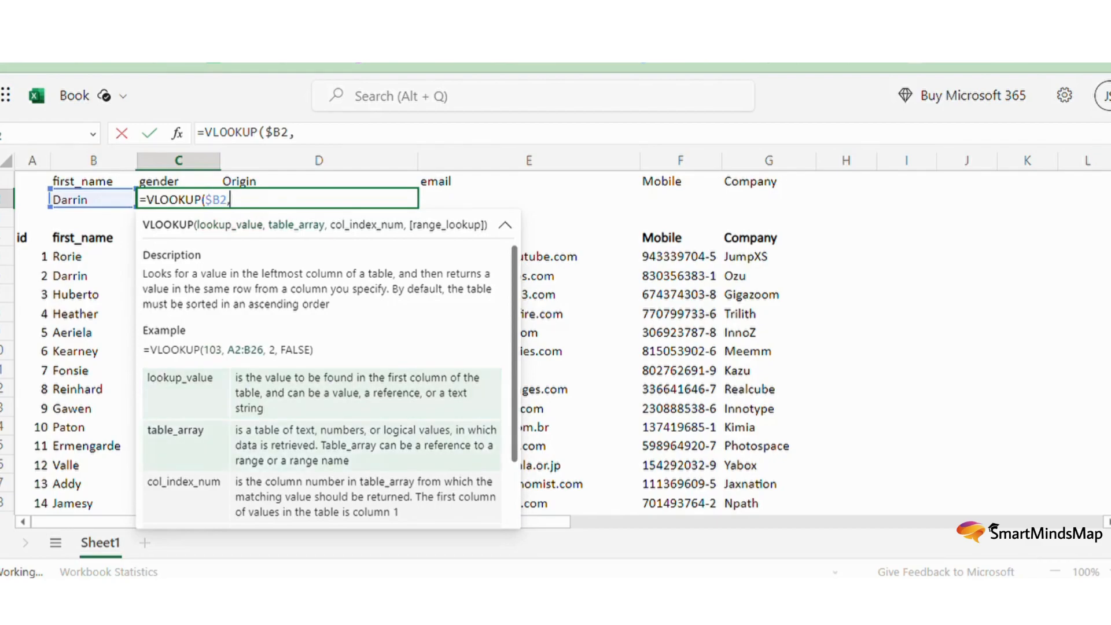
- Select B4:G1004 as the VLOOKUP's table array and make it absolute as $B$4:$G$1004
key(Down)
key(Down)
key(Left)
key(ctrl+shift+Right)
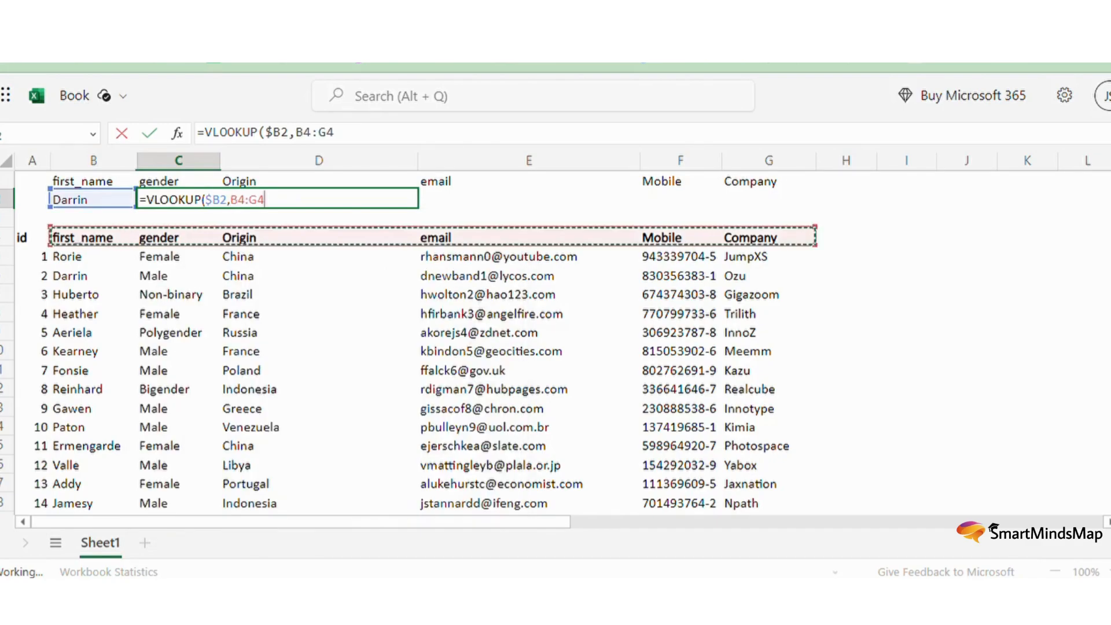
key(ctrl+shift+Down)
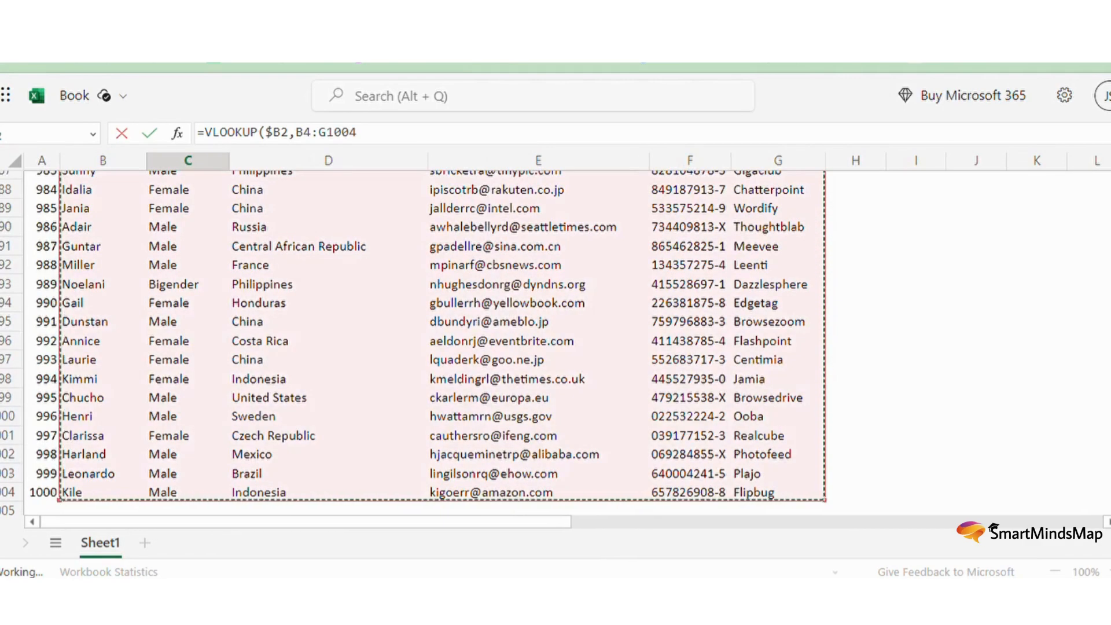
key(F4)
- Complete the C2 VLOOKUP with the column index array {2,3,4,5,6} and exact match 0
text(,{2,3,4,5,6)
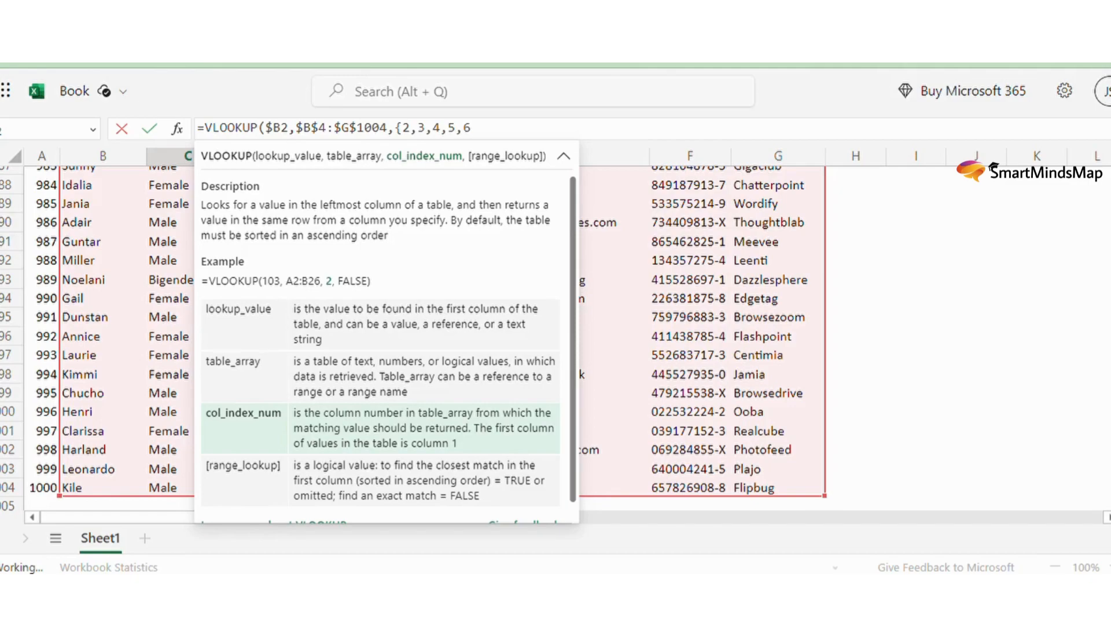
text(},0)
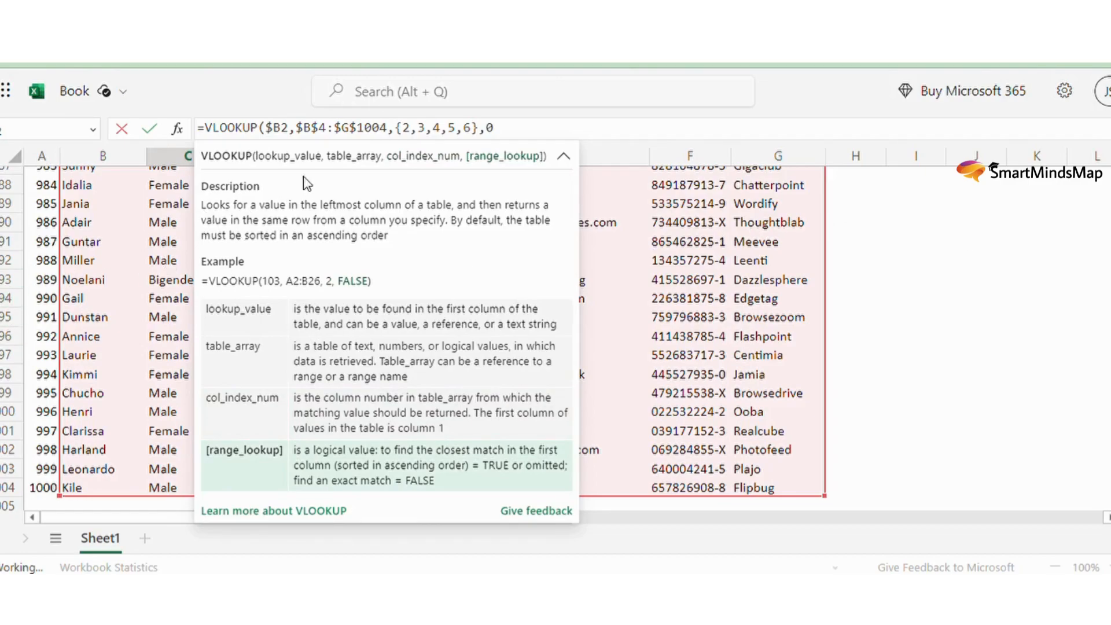
text())
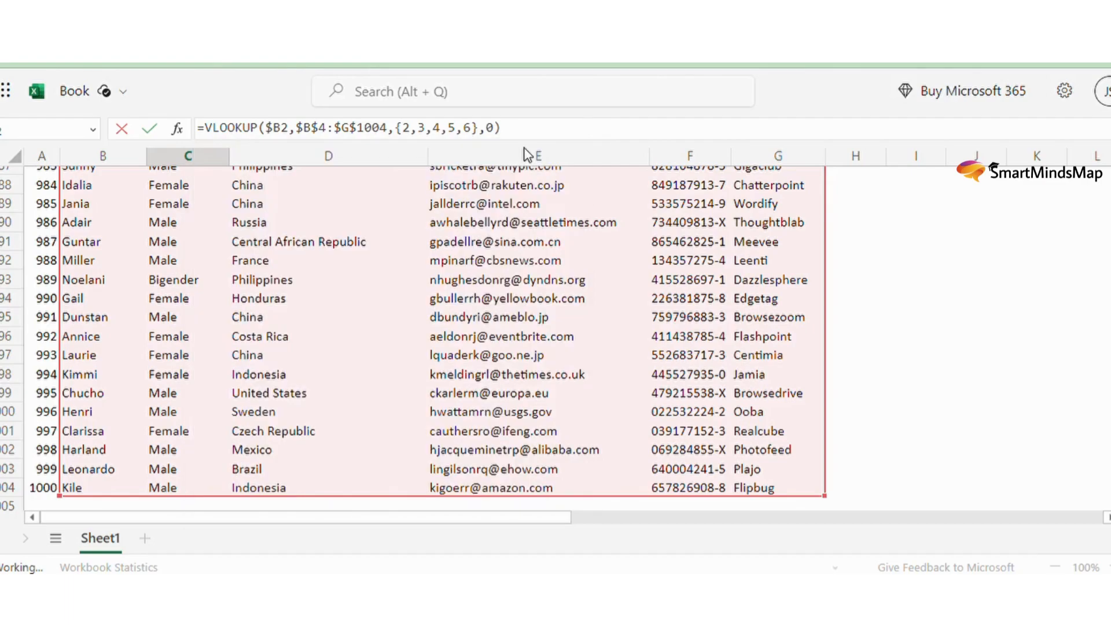
key(Return)
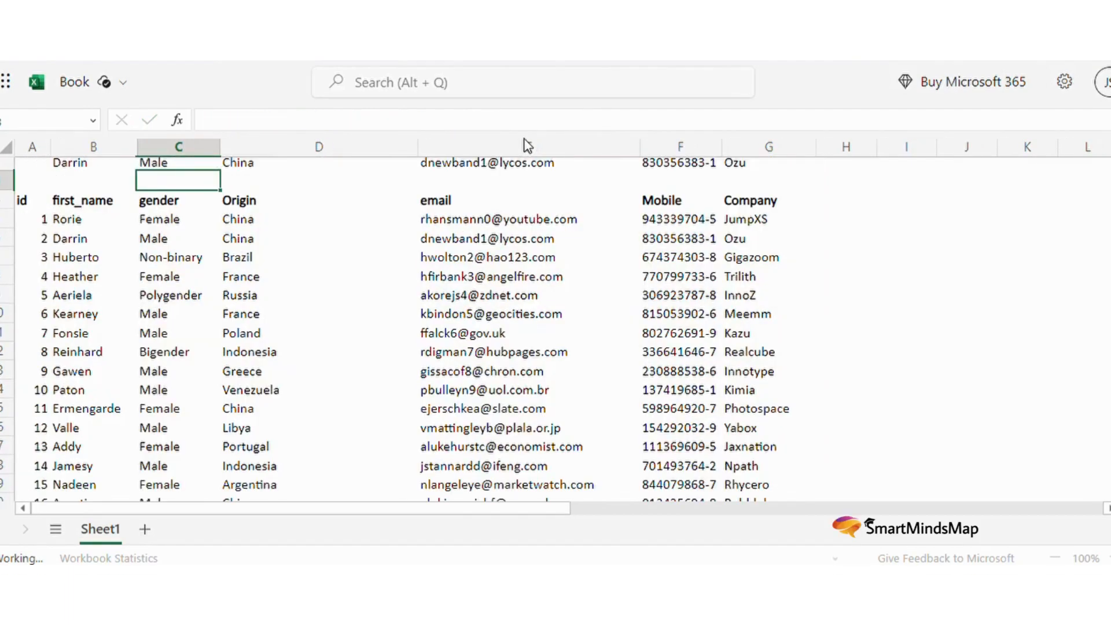
- Inspect the array formula in C2 and its spilled cells across D2:G2
key(Up)
key(Down)
key(Right)
key(Right)
key(Right)
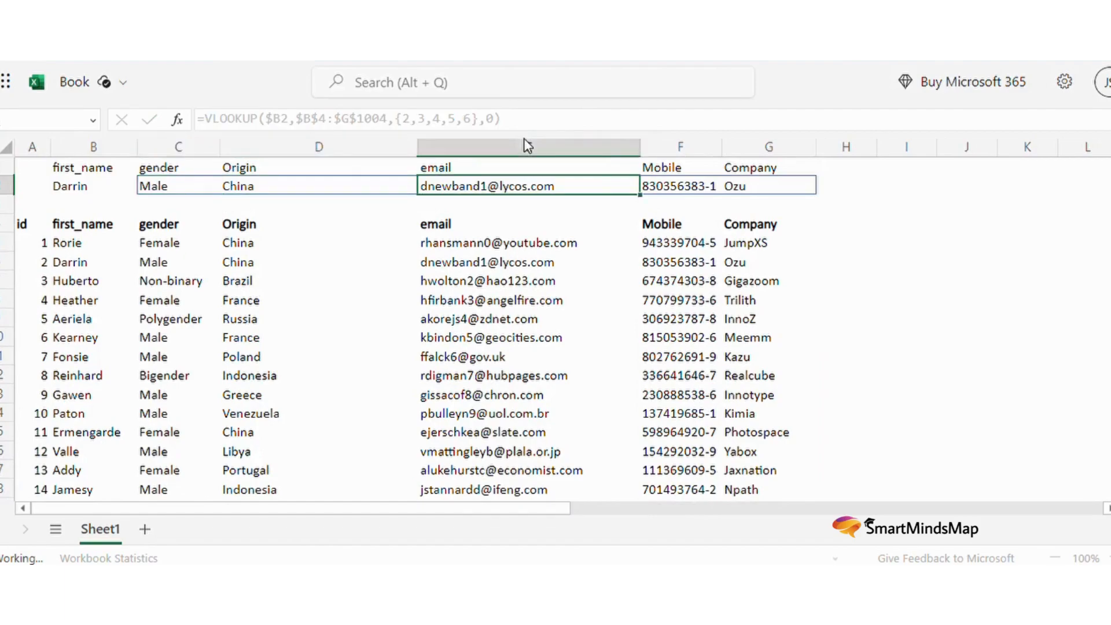
key(Right)
key(Home)
key(Right)
key(Right)
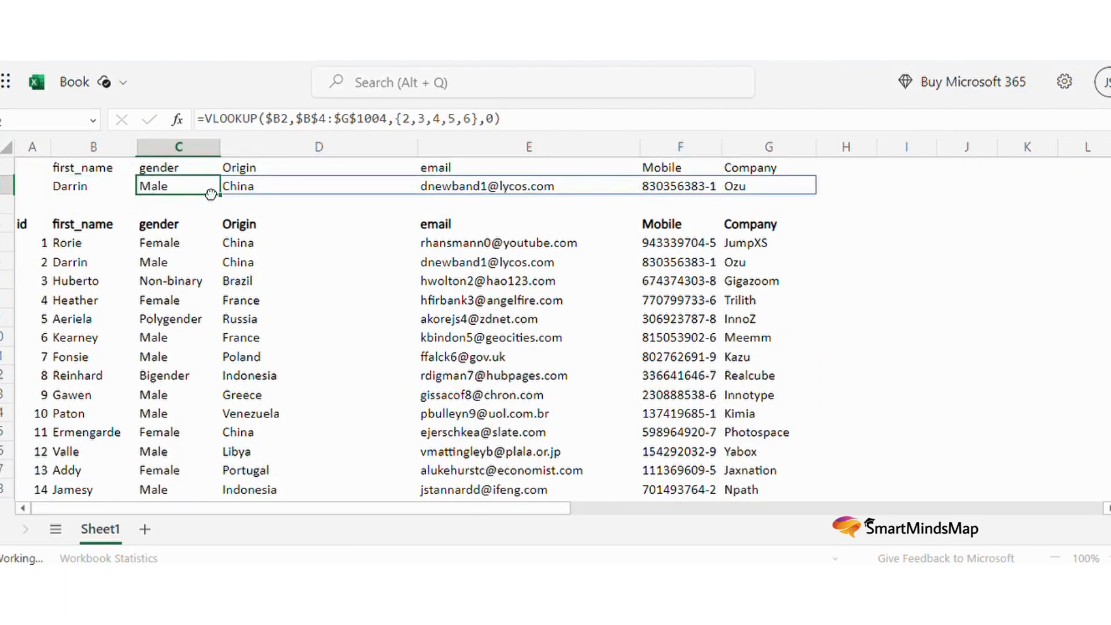
click(300, 193)
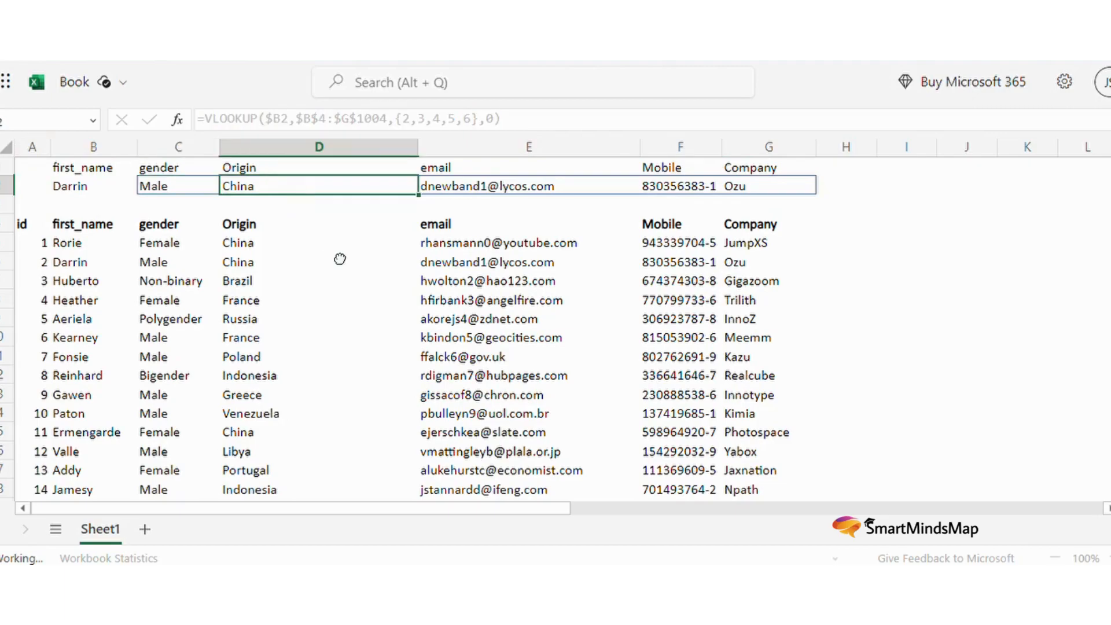
click(477, 120)
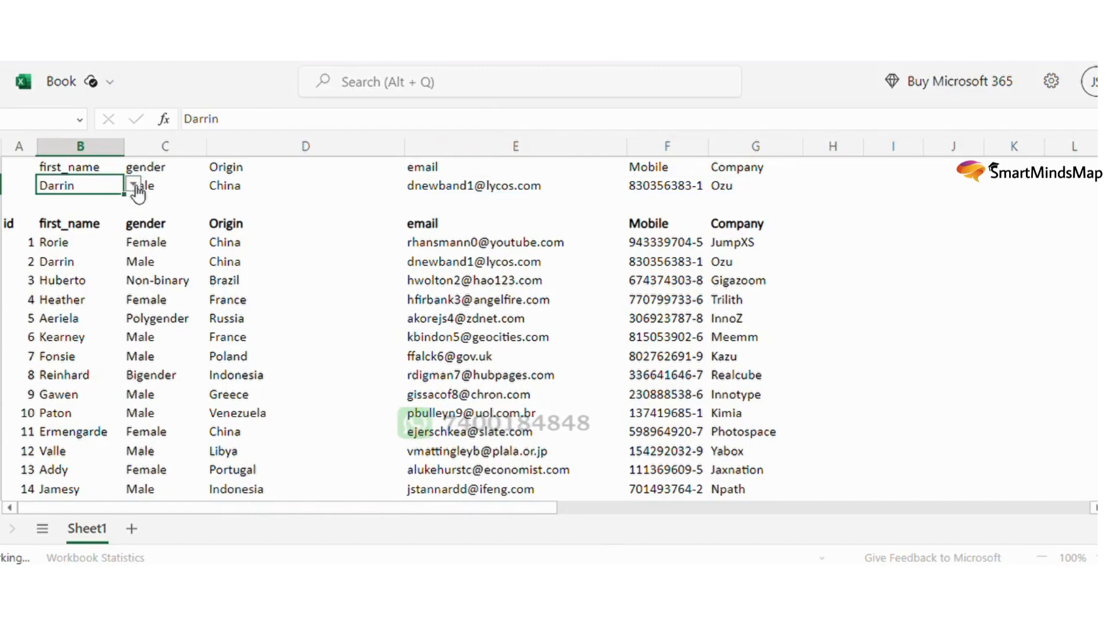
- Choose the fourth first name in the B2 list and compare its table record with the spilled results
click(133, 184)
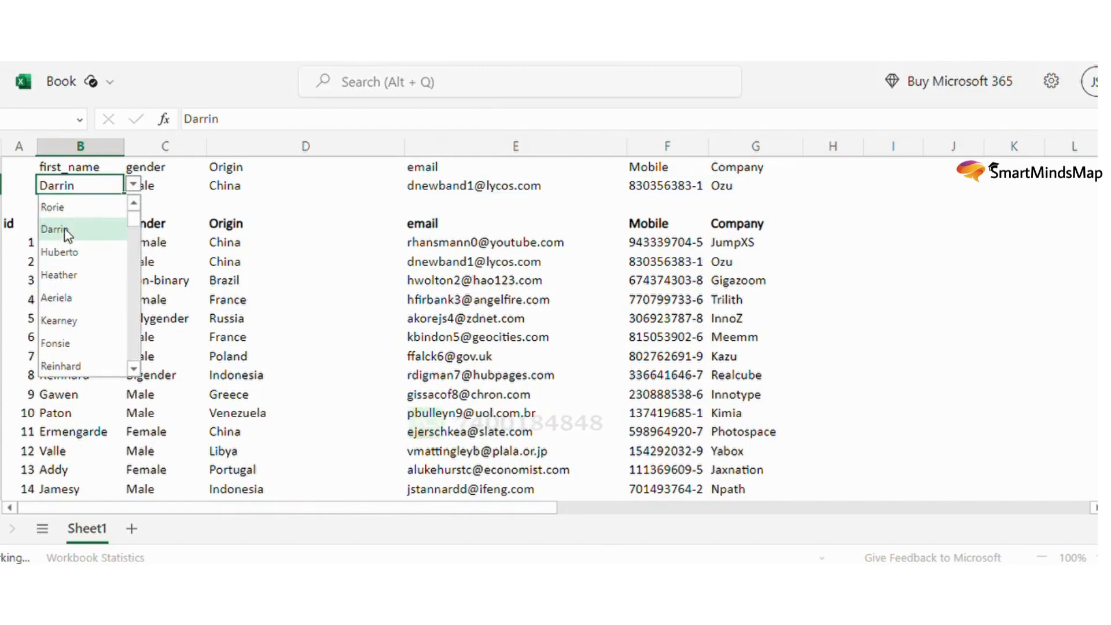
click(59, 275)
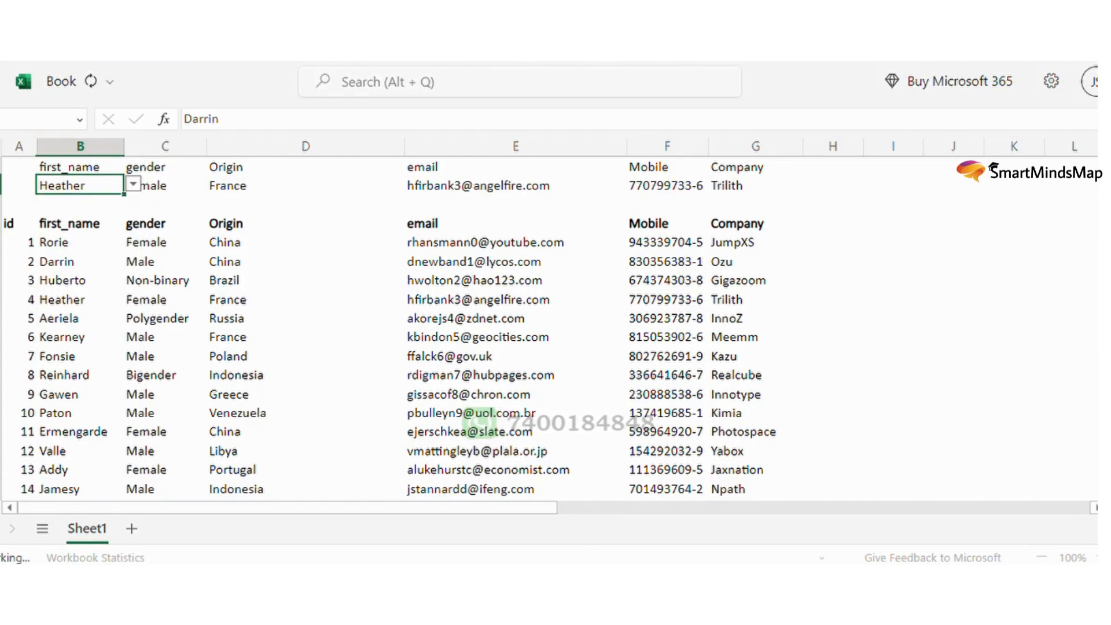
click(9, 301)
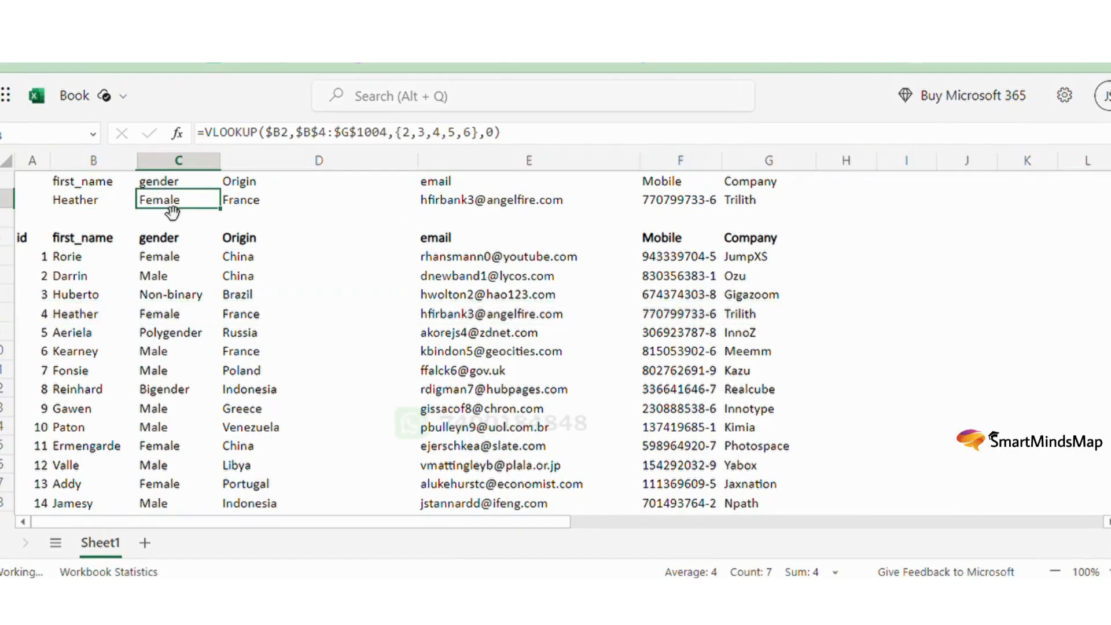
key(ctrl+shift+Right)
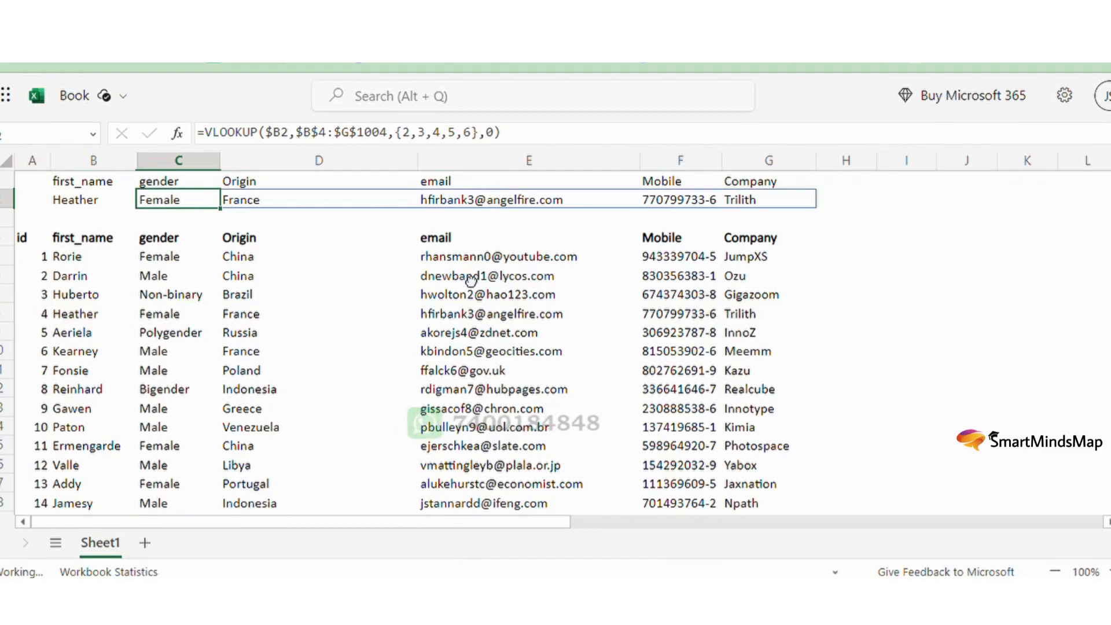
- Replace the C2 array formula with a new VLOOKUP using the column-locked lookup value $B2
click(168, 194)
text(=)
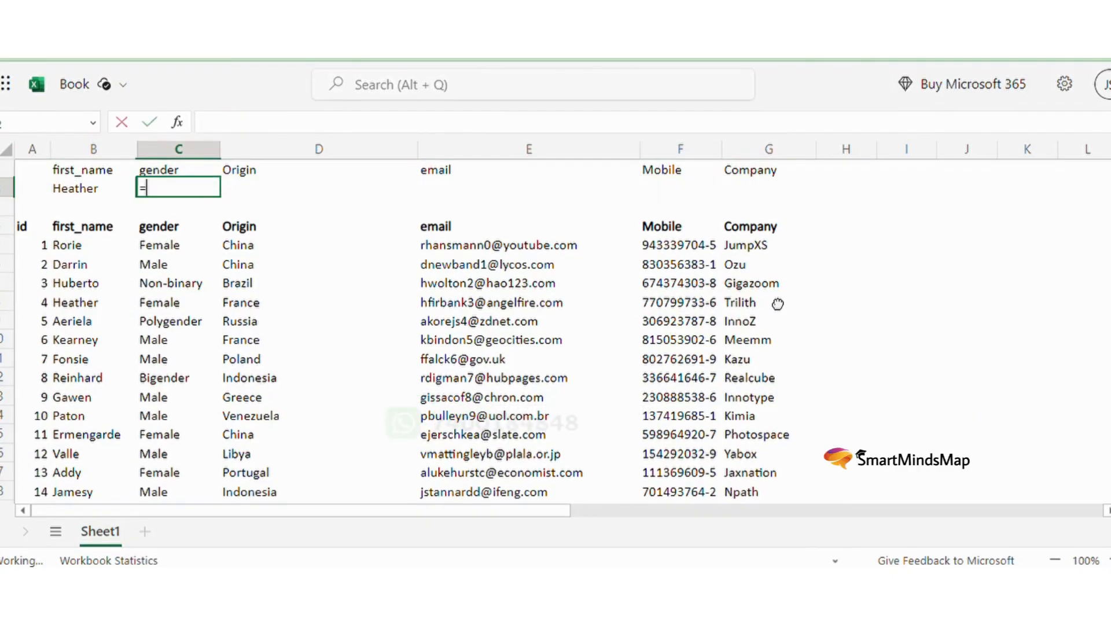
text(vlo)
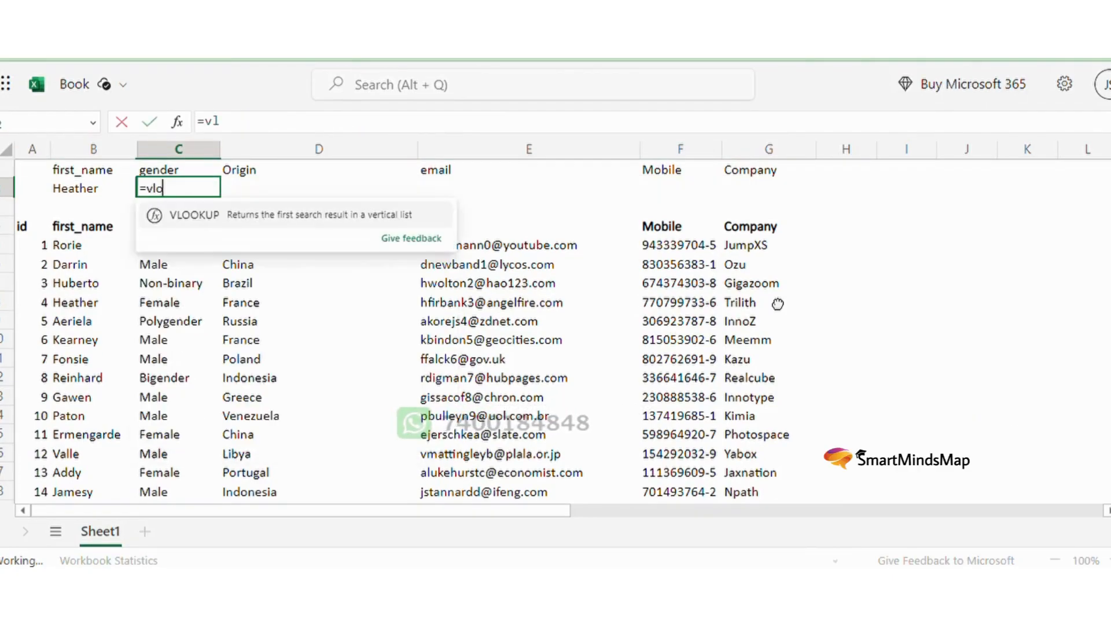
key(Tab)
text(B2)
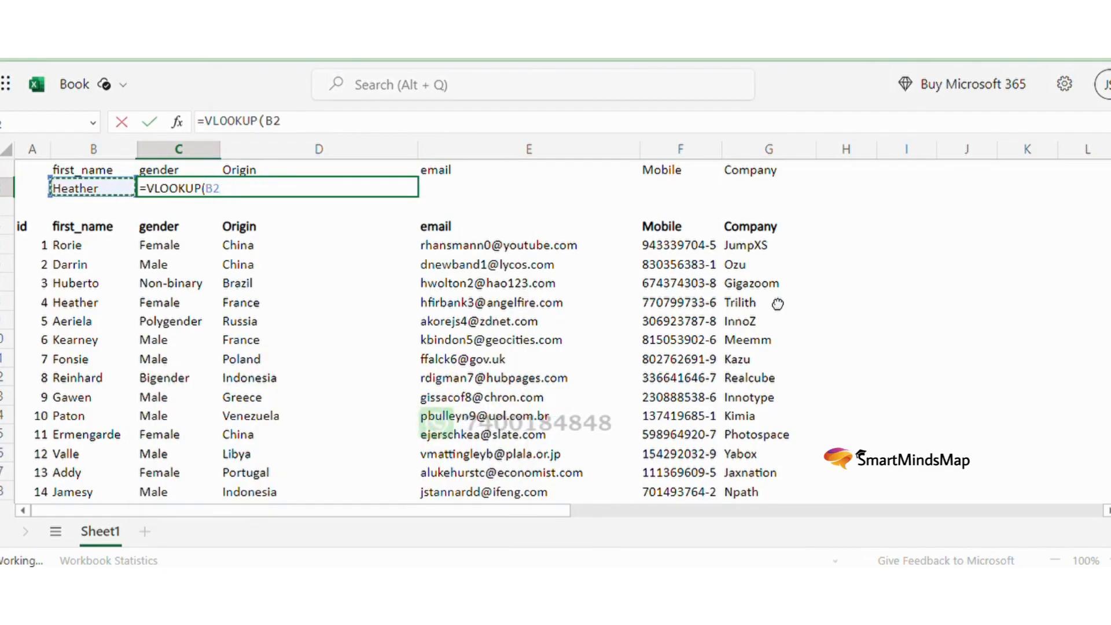
key(F4)
key(F4)
key(F4)
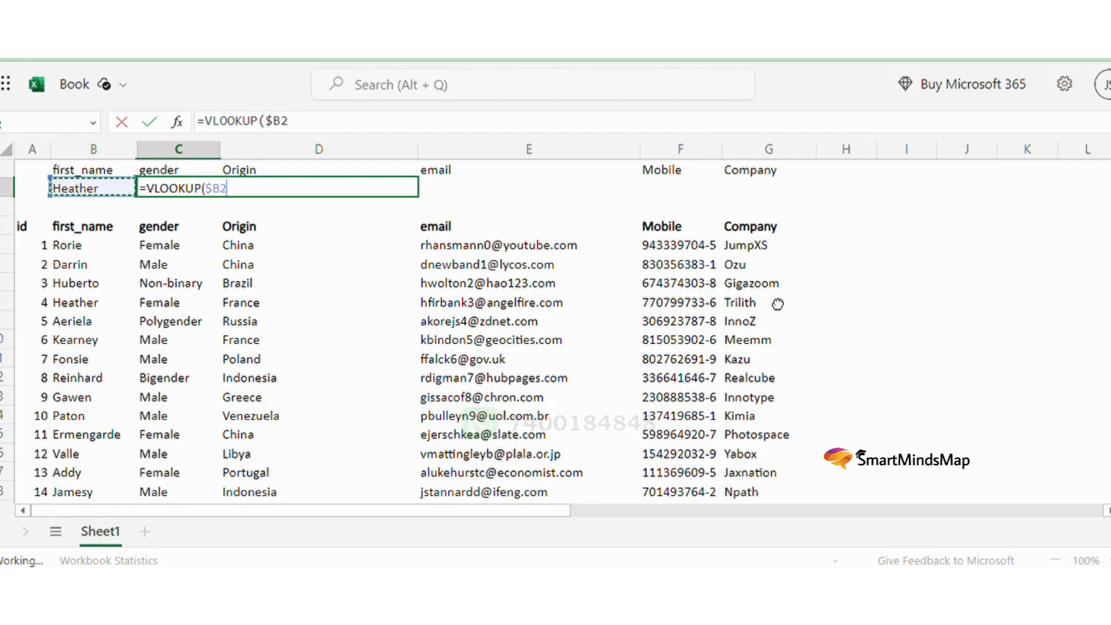
text(,)
- Set the new VLOOKUP's table array to the absolute range $B$4:$G$1004
key(Down)
key(Down)
key(Left)
key(ctrl+shift+Right)
key(ctrl+shift+Down)
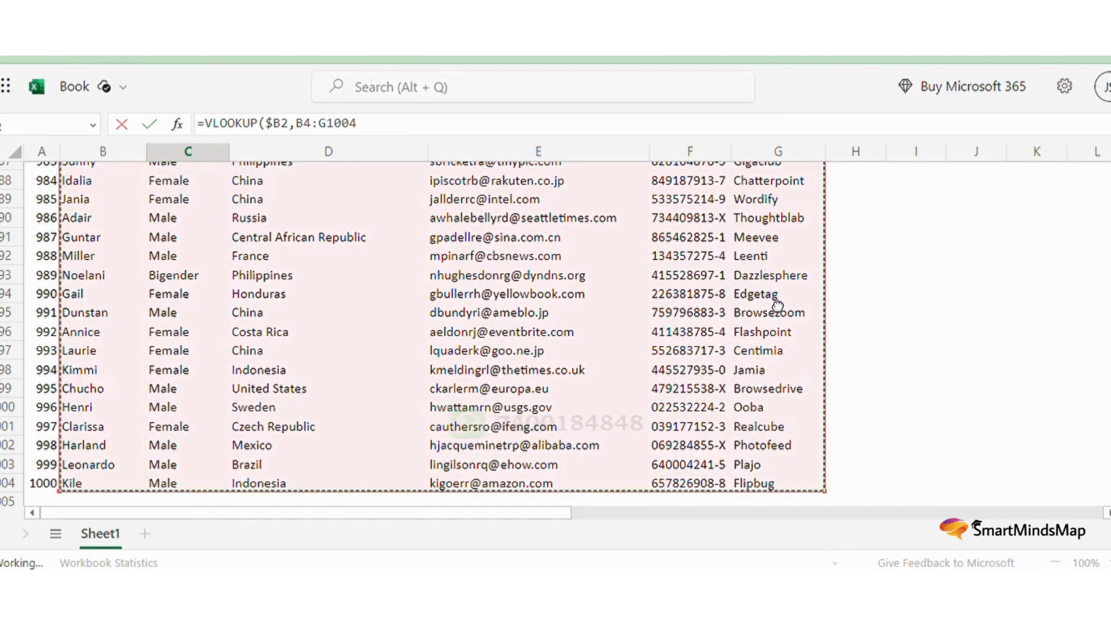
key(F4)
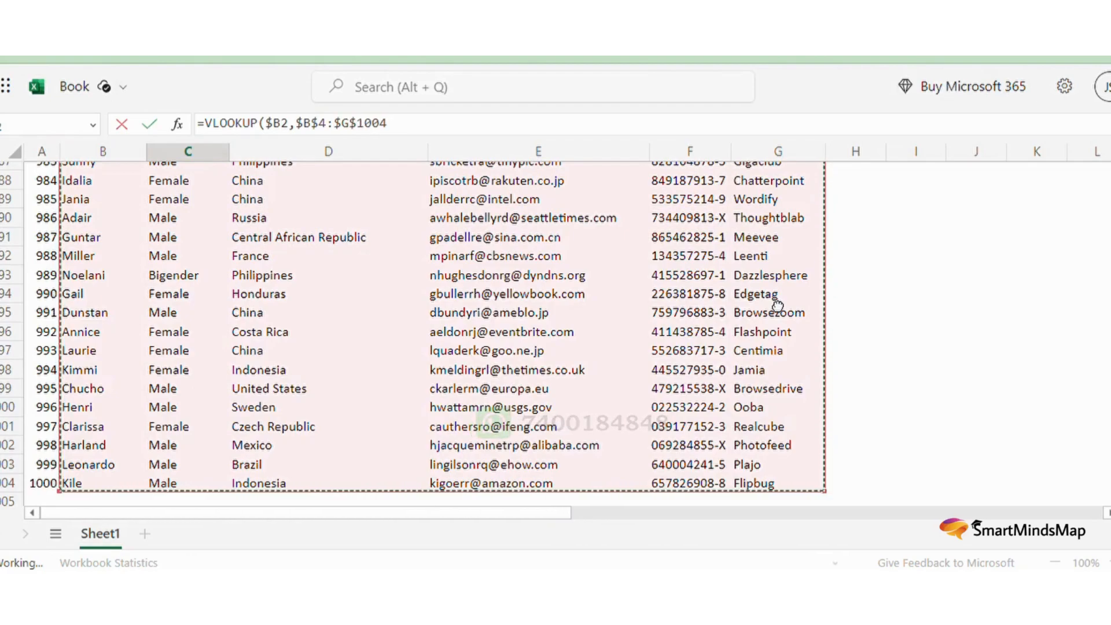
text(,)
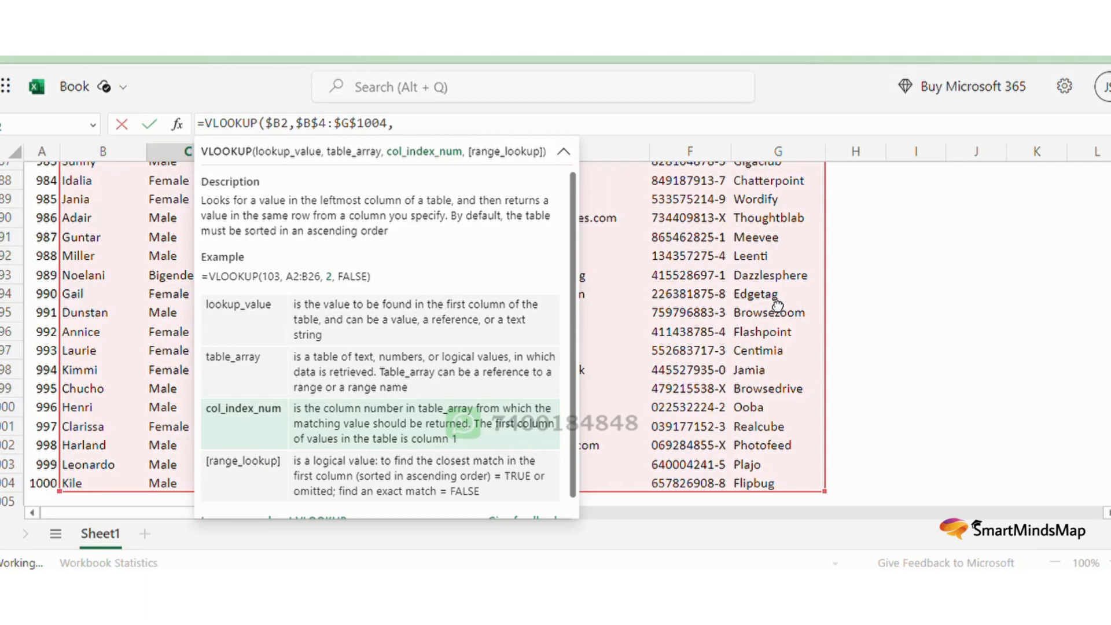
- Nest a MATCH function as the VLOOKUP's column index, using the row-locked header C$1 as its lookup value
text(match)
key(Tab)
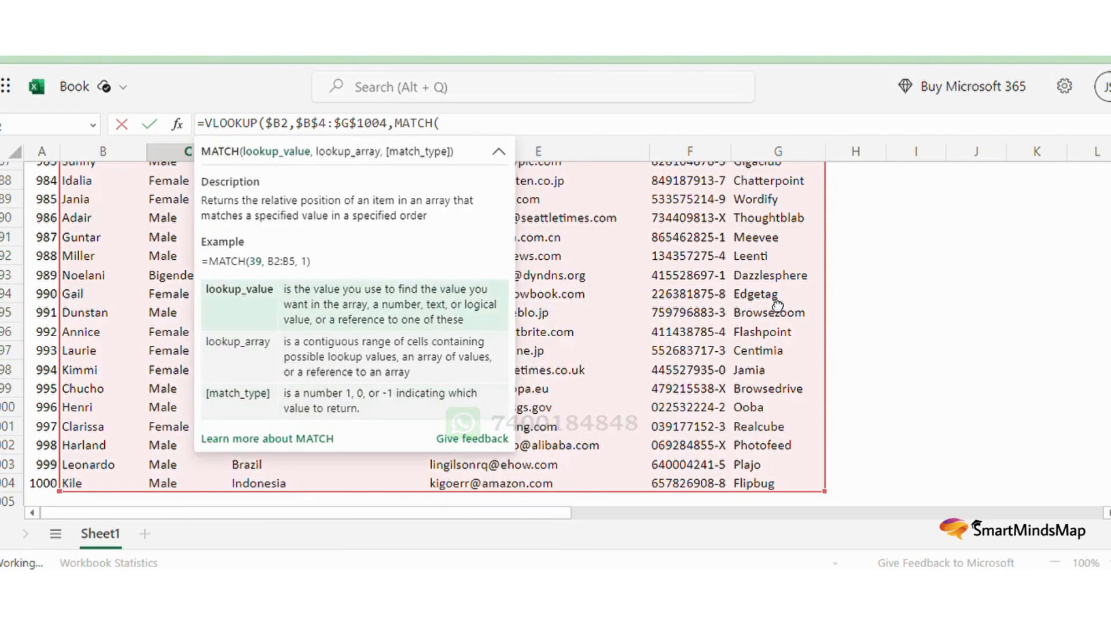
text(C1)
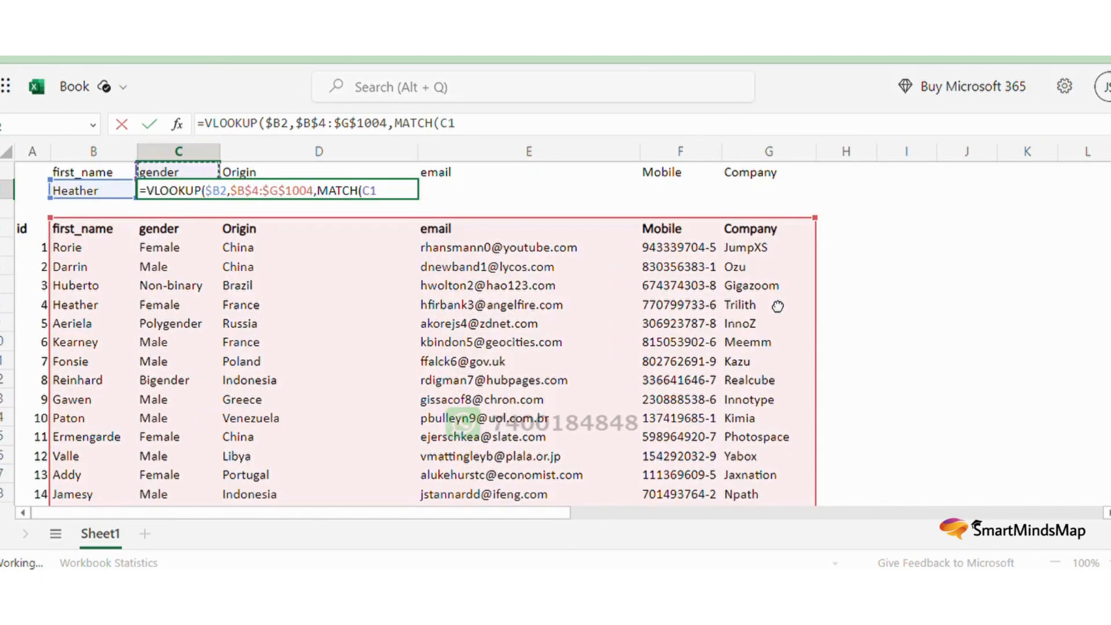
key(F4)
key(F4)
text(,)
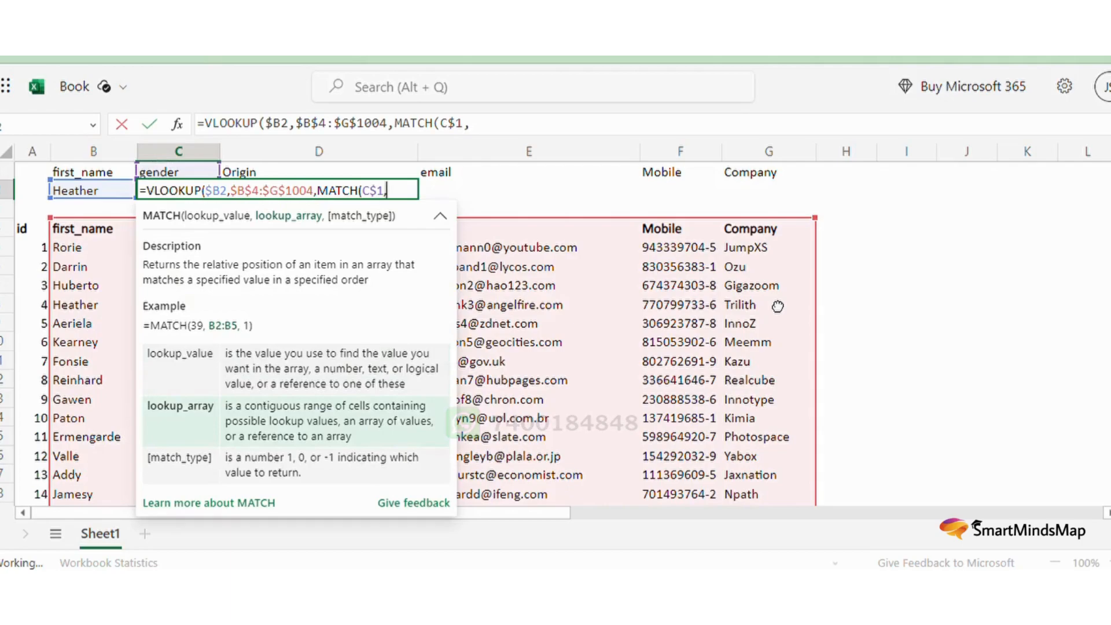
- Set the MATCH lookup array to the table's header row as the absolute range $B$4:$G$4
key(Down)
key(Down)
key(Right)
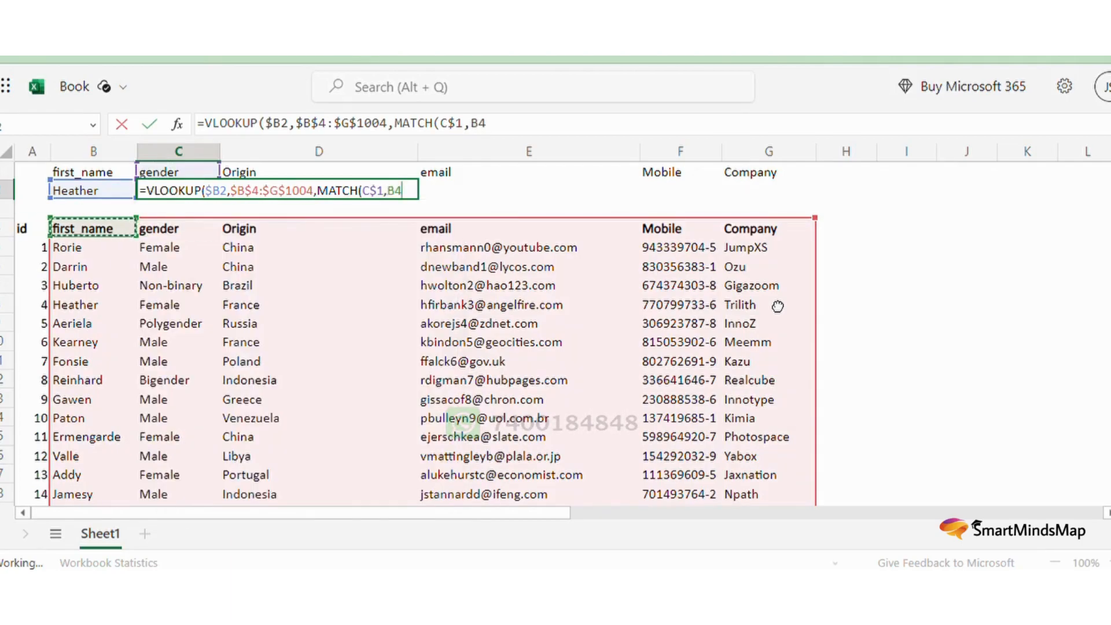
key(ctrl+shift+Right)
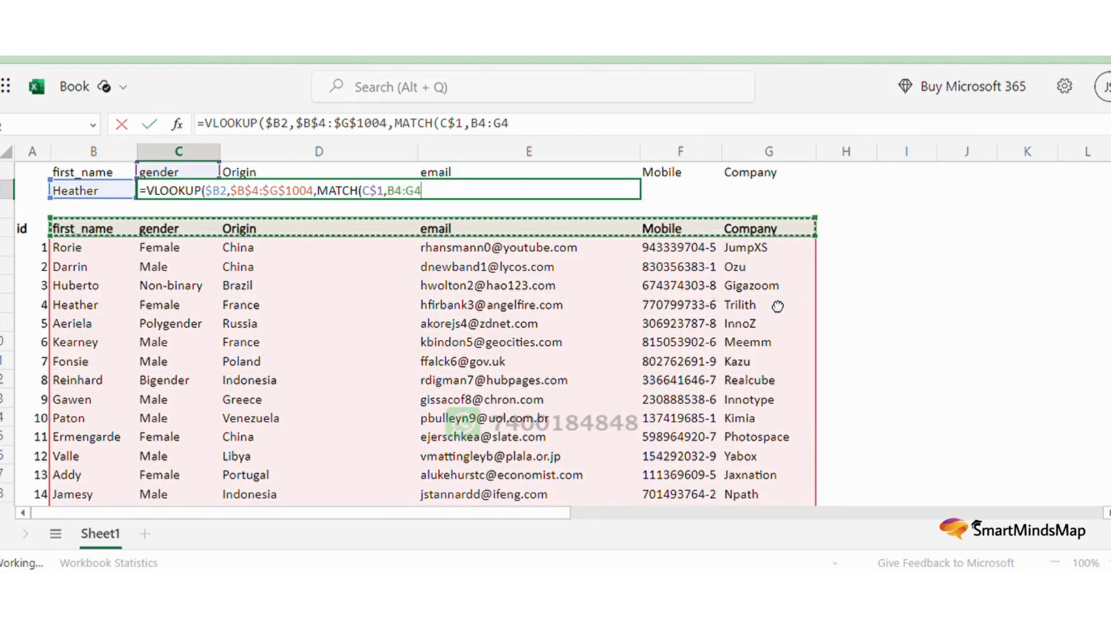
key(F4)
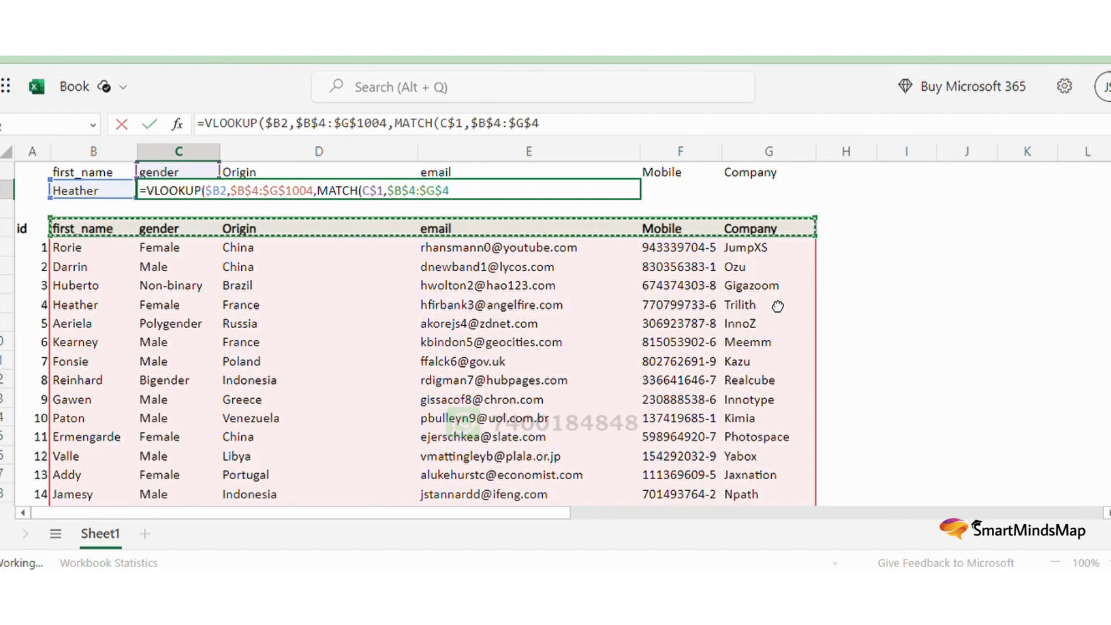
- Complete the C2 formula with match type 0 for MATCH and range lookup 0 for VLOOKUP
text(,0)
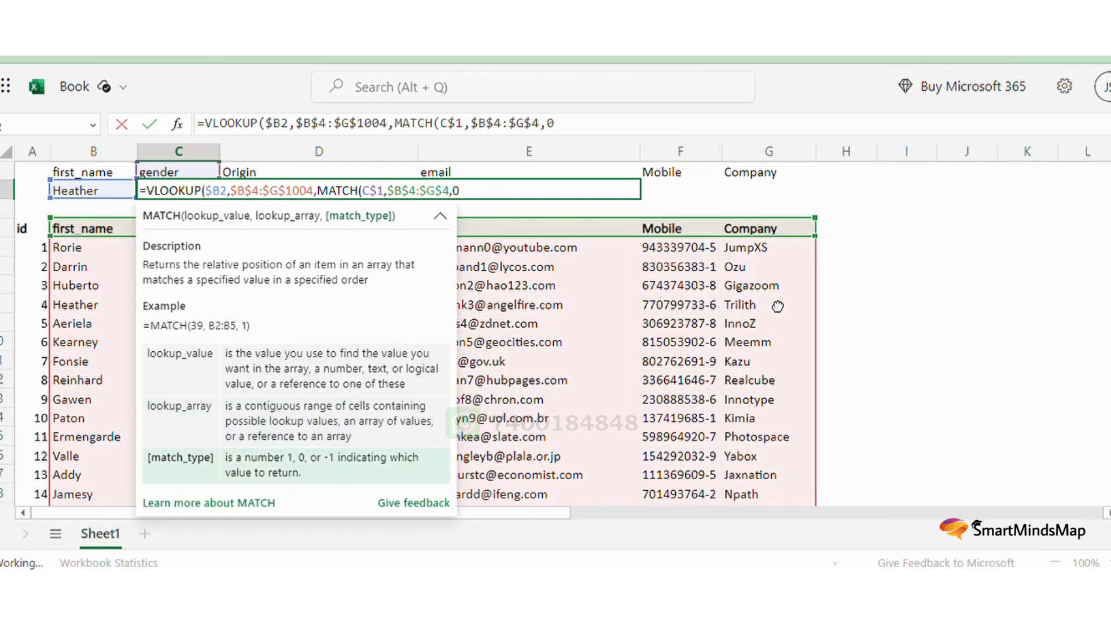
text(),0)
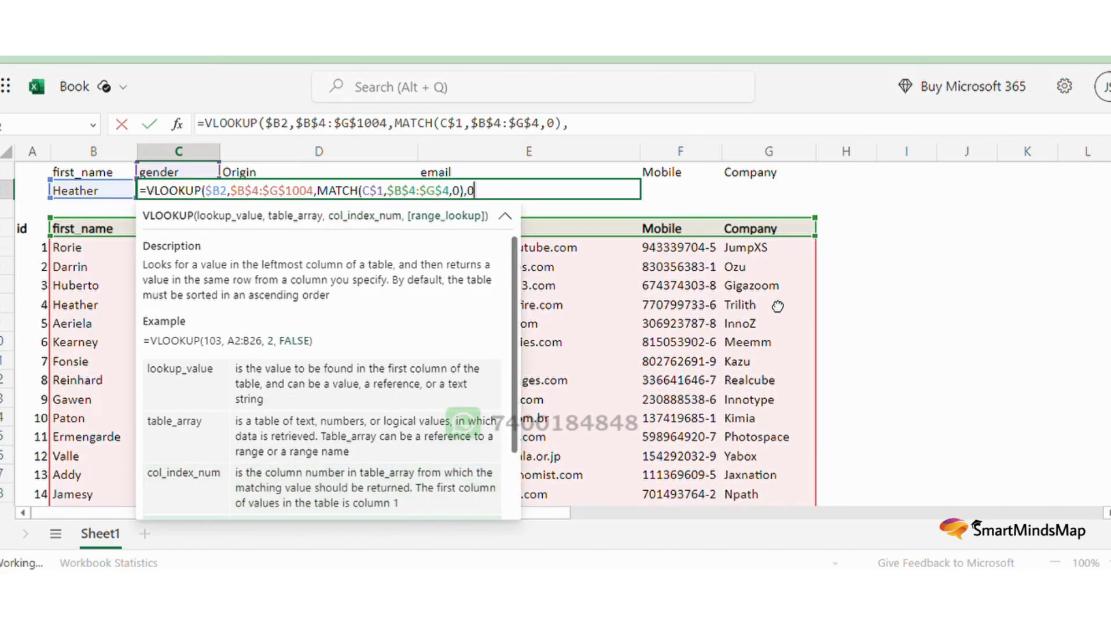
text())
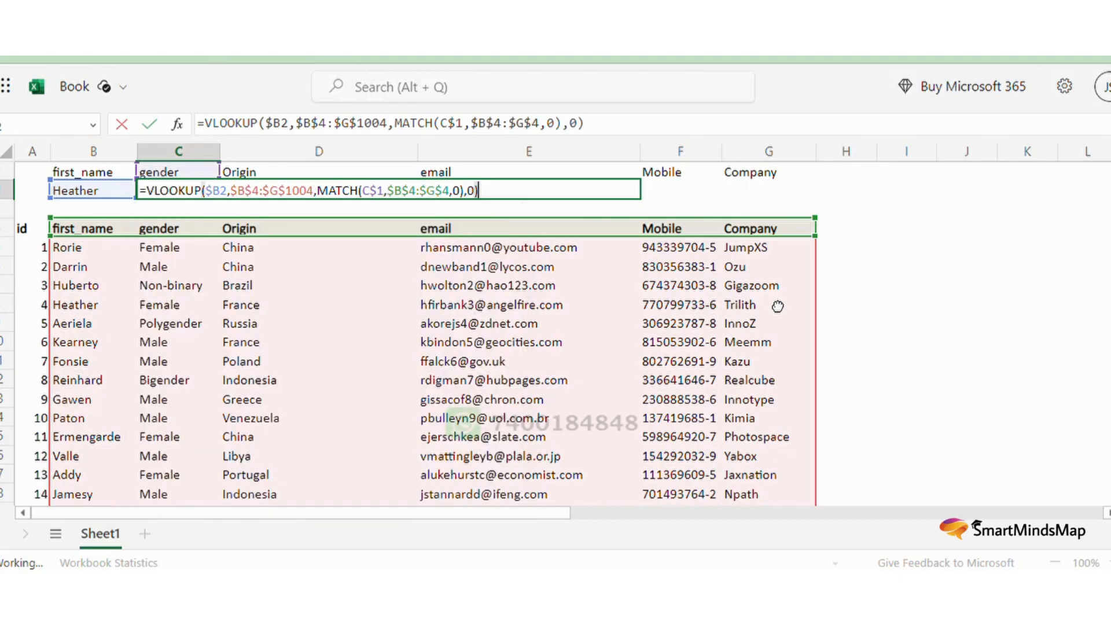
key(Return)
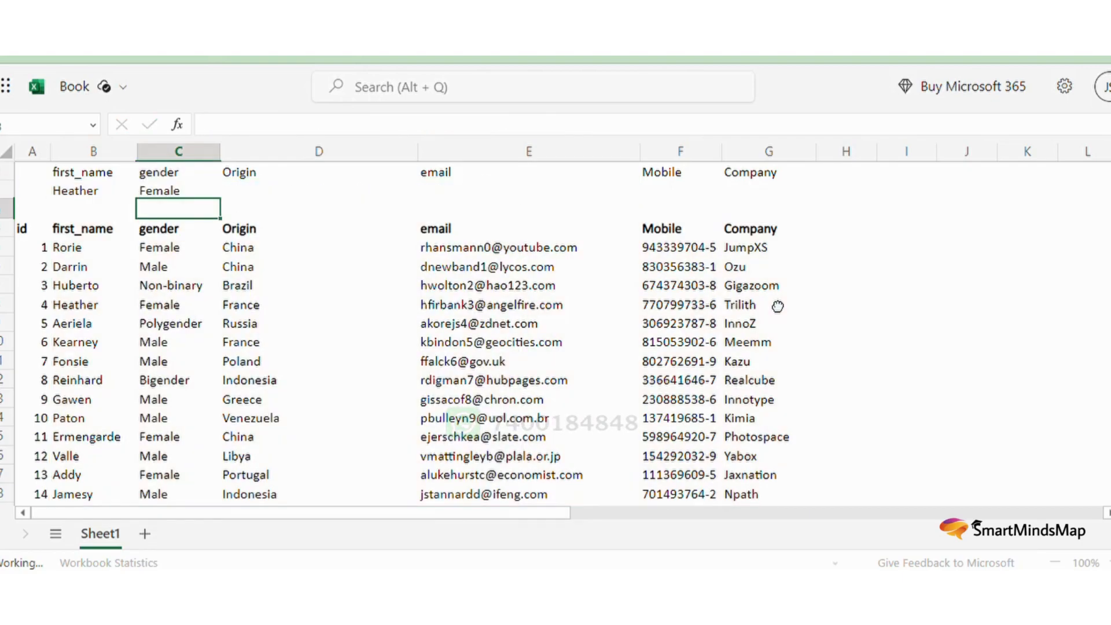
- Fill the C2 formula across to G2, covering Origin, email, Mobile and Company
key(Up)
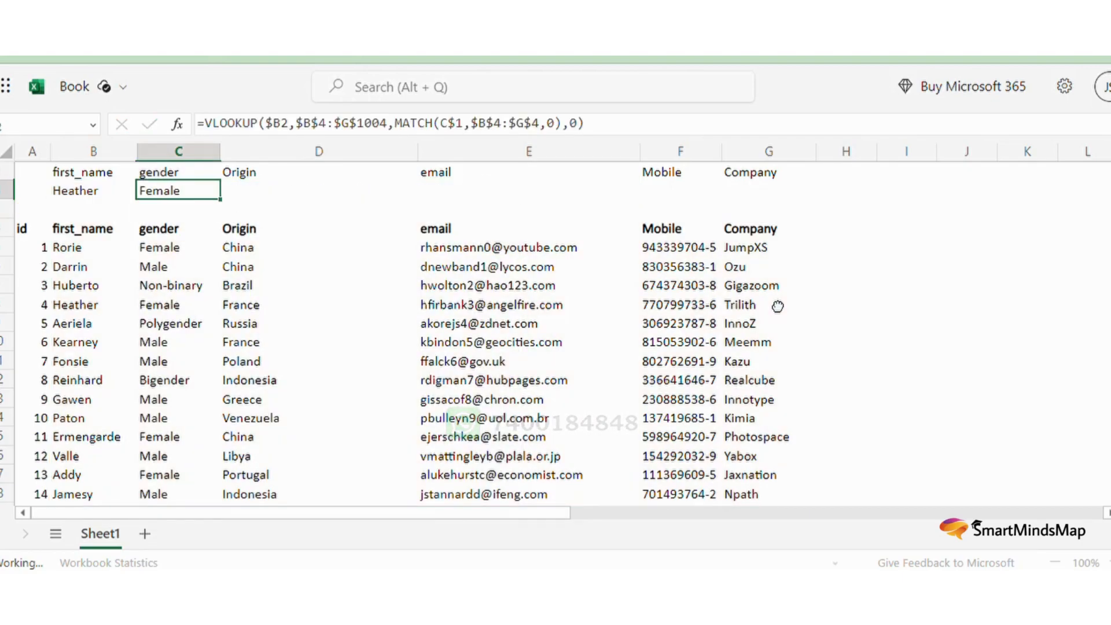
key(shift+Right)
key(shift+Right)
key(shift+Right)
key(shift+Right)
key(shift+Left)
key(shift+Right)
key(ctrl+r)
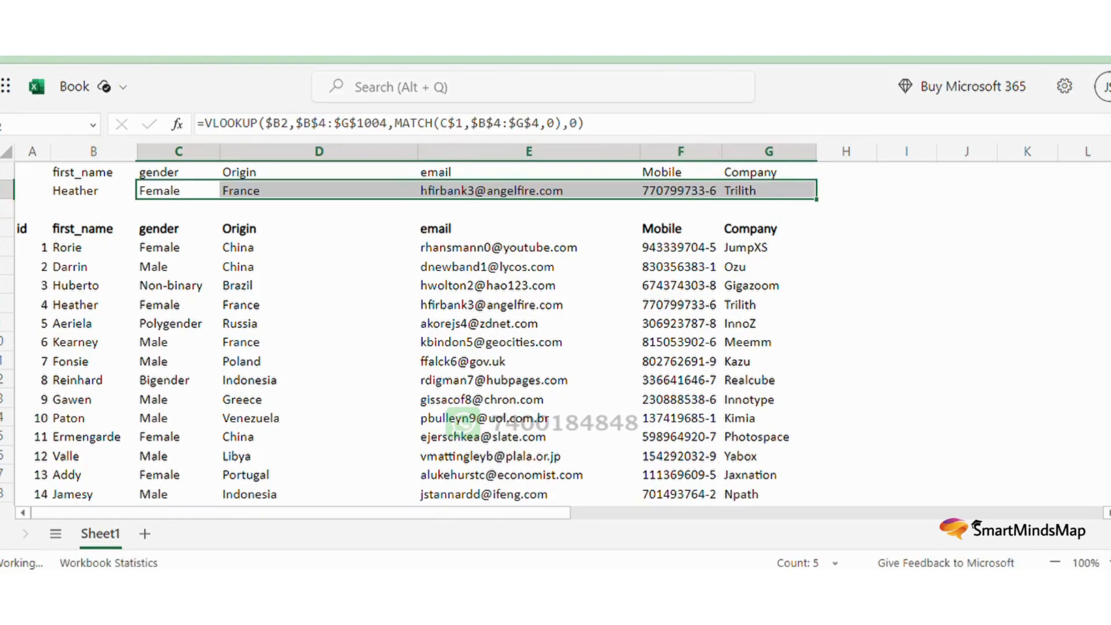
- Examine the copied formulas in D2:G2 to check how the MATCH header reference shifts
key(Right)
key(Right)
key(Right)
key(Right)
key(Left)
key(Left)
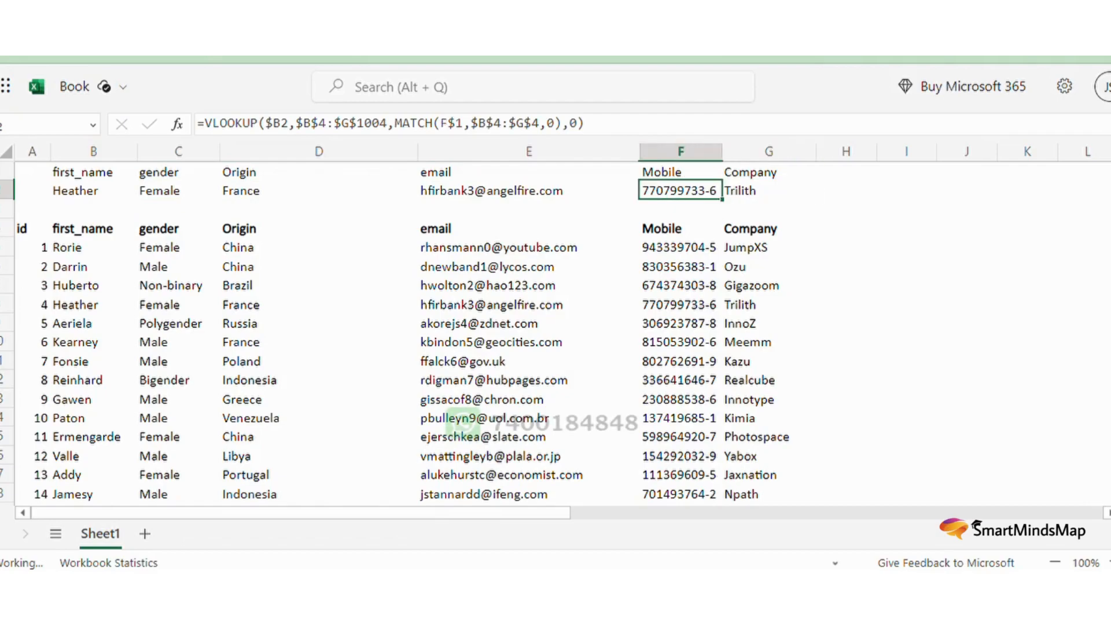
- Choose the seventh first name in the B2 list and select its table row to compare with the lookup results
key(Home)
key(Right)
key(Right)
key(Left)
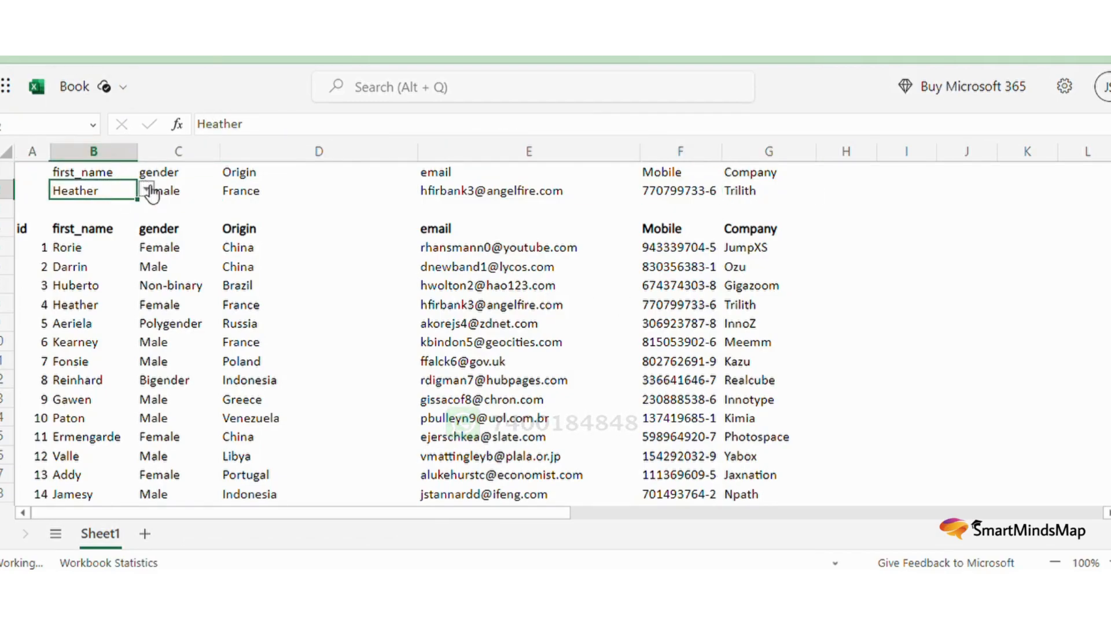
click(146, 190)
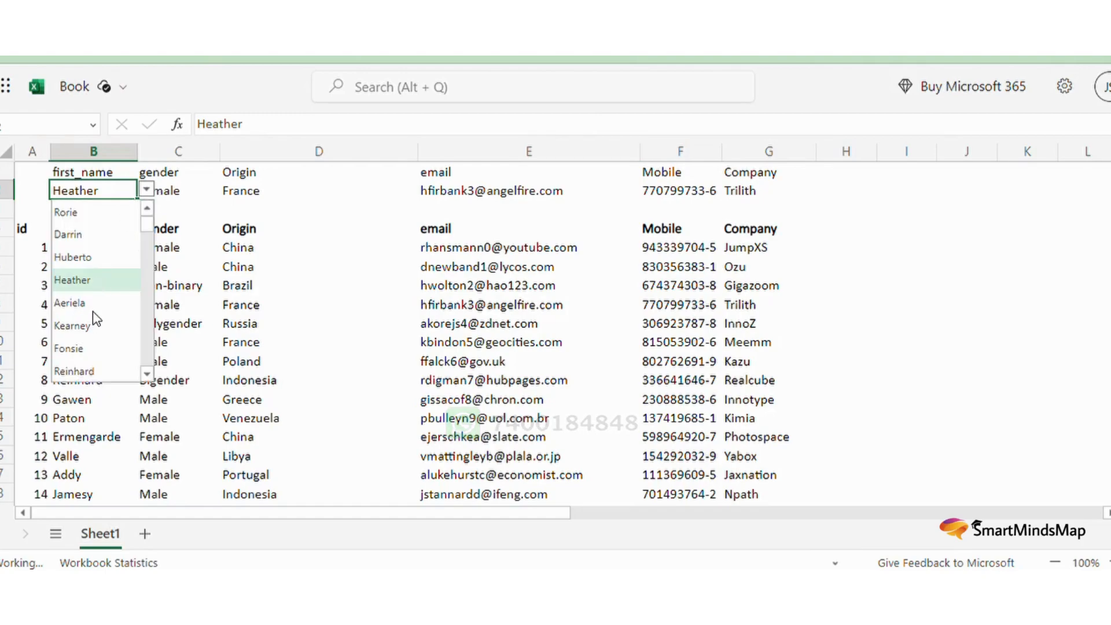
click(83, 349)
click(7, 361)
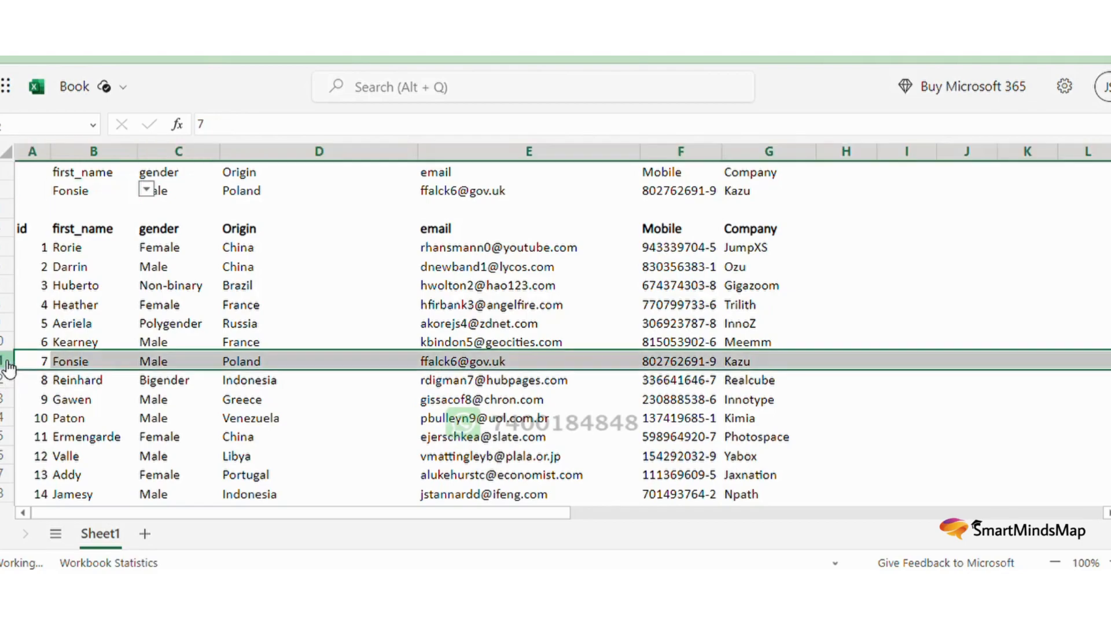